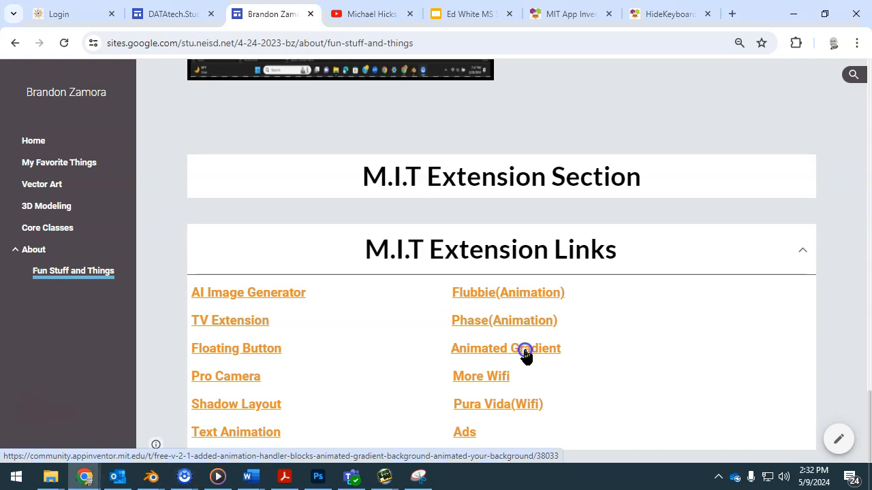
# Step: Open the Animated Gradient extension's forum page from the link list and download in.akshatt.AnimatedGradient.aix from its Google Drive link
pyautogui.click(525, 350)
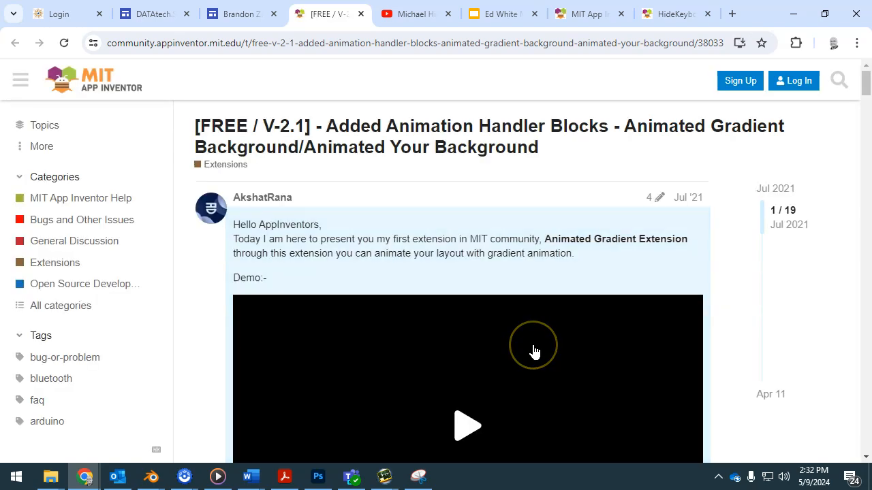
pyautogui.scroll(-3, 798, 334)
pyautogui.scroll(-10, 798, 332)
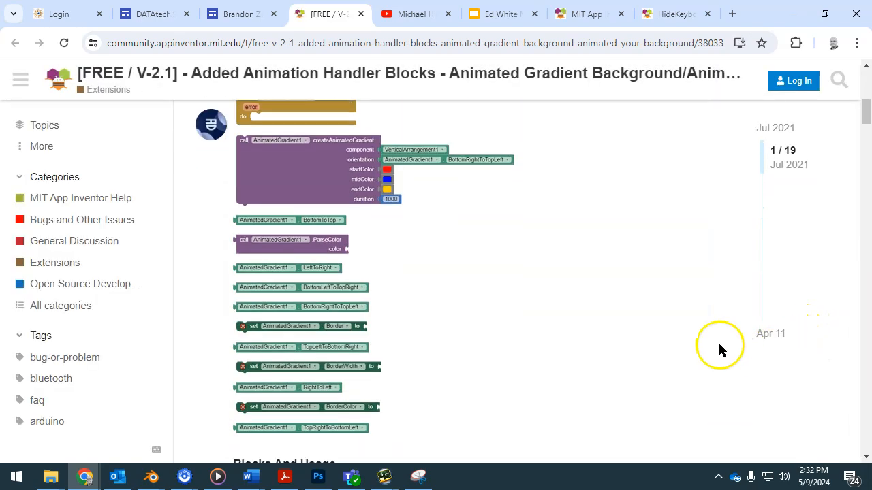
pyautogui.scroll(-10, 632, 343)
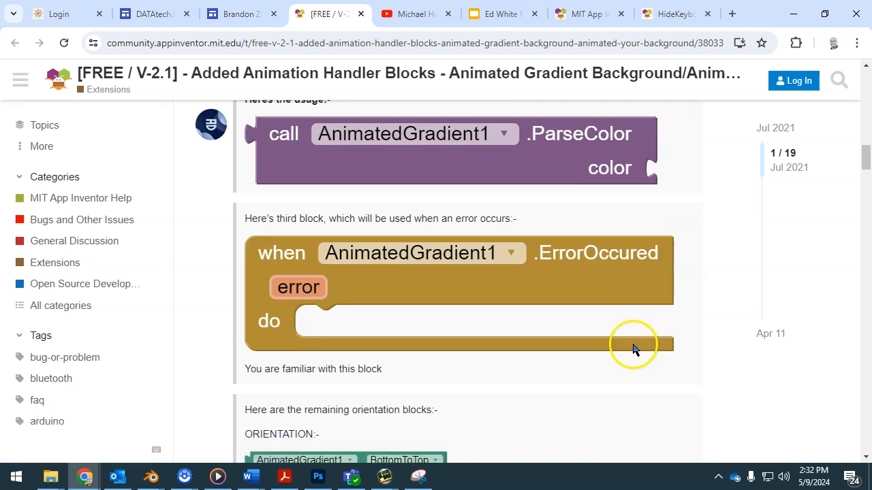
pyautogui.scroll(-4, 630, 344)
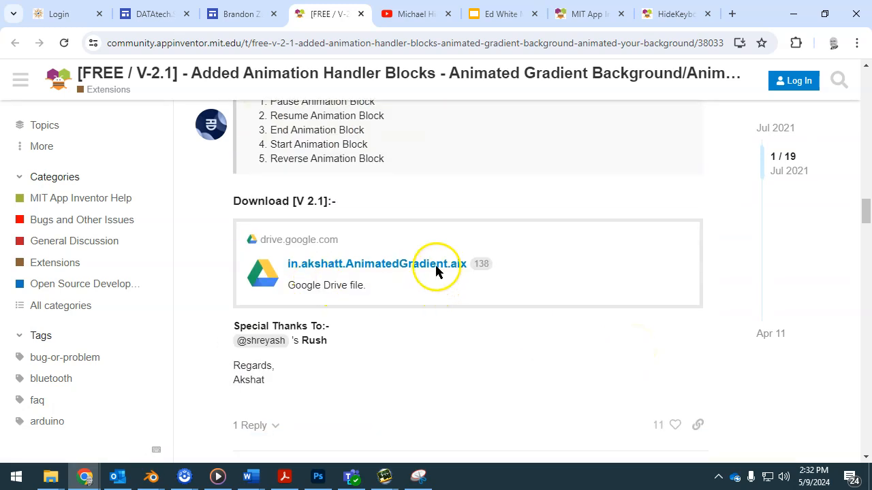
pyautogui.click(426, 265)
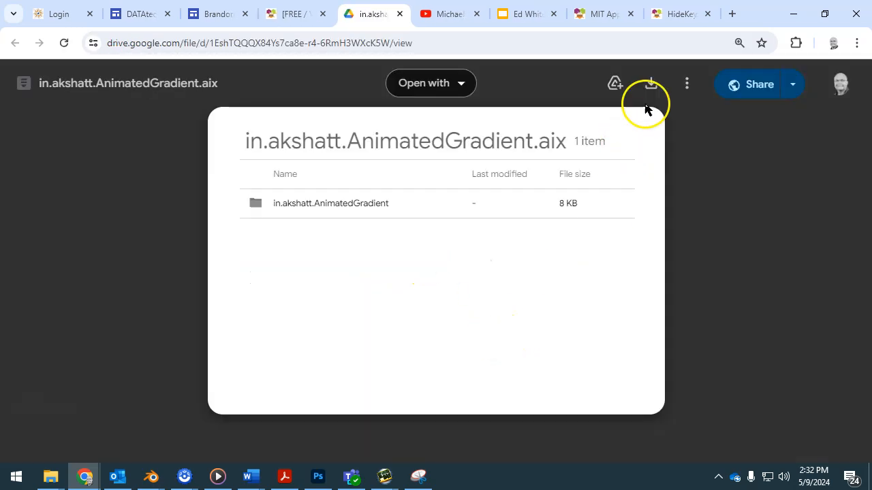
pyautogui.click(651, 84)
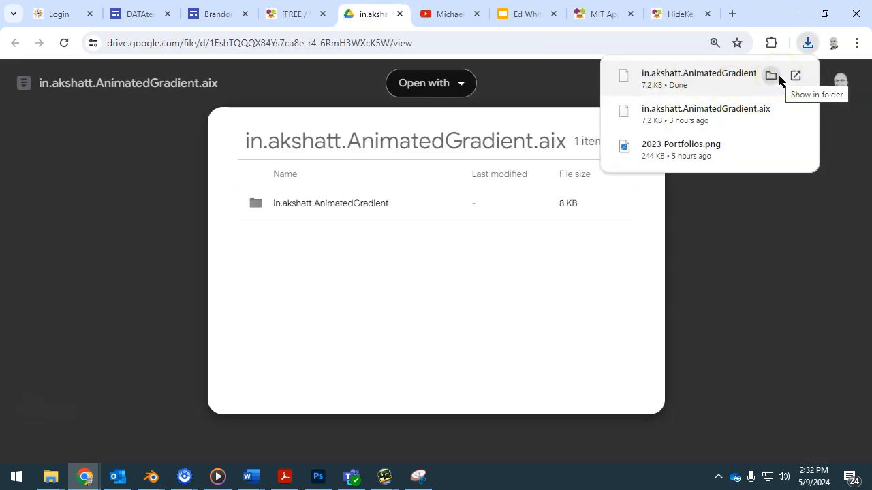
# Step: Move in.akshatt.AnimatedGradient.aix from Downloads into the 240401 App Inventor Project Folder on OneDrive and check that folder's contents
pyautogui.click(771, 75)
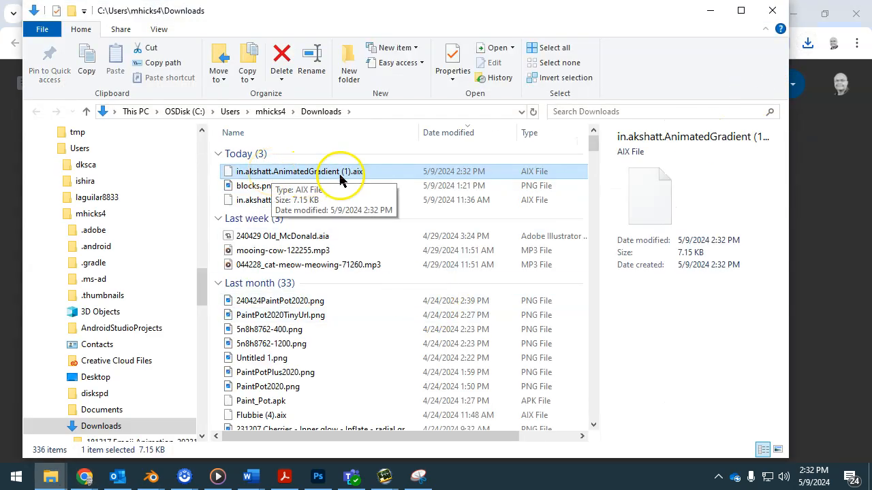
pyautogui.doubleClick(298, 201)
pyautogui.moveTo(298, 203); pyautogui.dragTo(275, 201)
pyautogui.moveTo(198, 286); pyautogui.dragTo(199, 229)
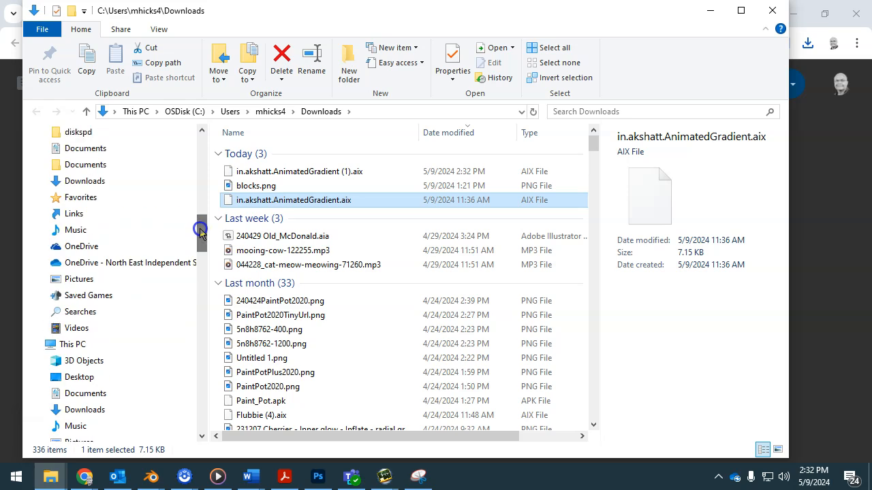
pyautogui.click(44, 263)
pyautogui.moveTo(270, 212); pyautogui.dragTo(152, 300)
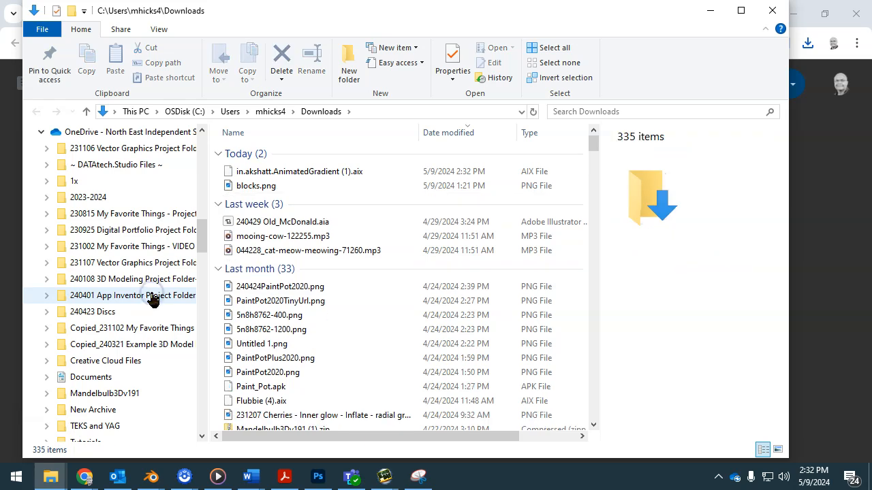
pyautogui.click(152, 299)
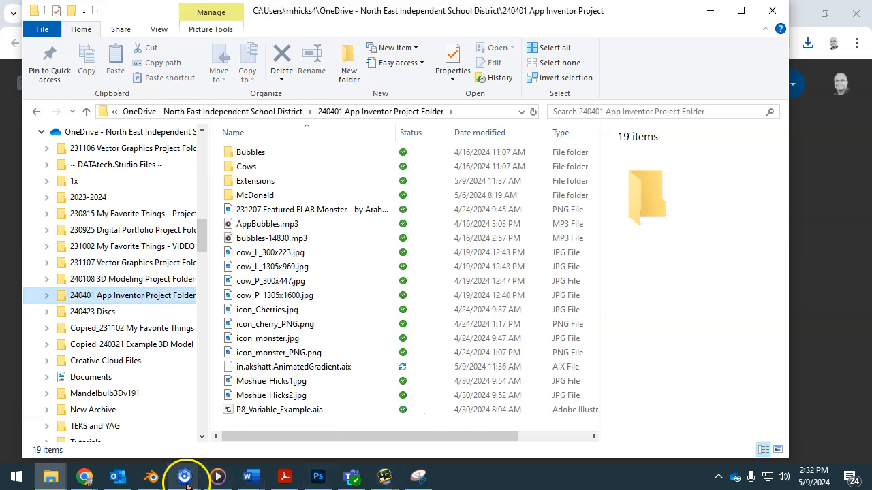
pyautogui.click(711, 10)
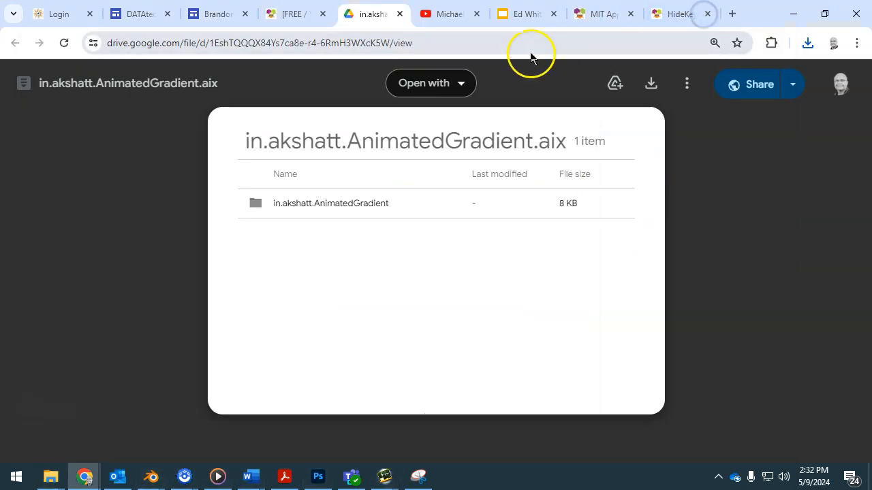
# Step: Switch to the Gradients project in MIT App Inventor and start importing an extension
pyautogui.click(271, 12)
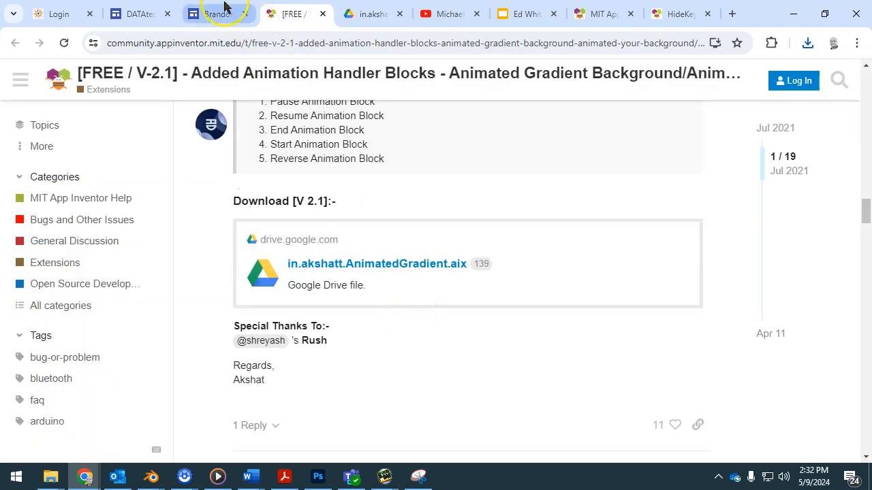
pyautogui.click(595, 16)
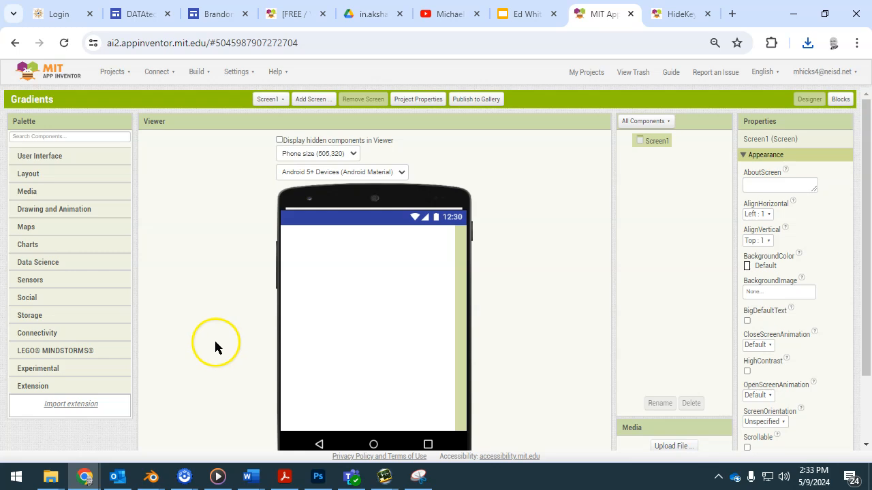
pyautogui.scroll(-1, 214, 339)
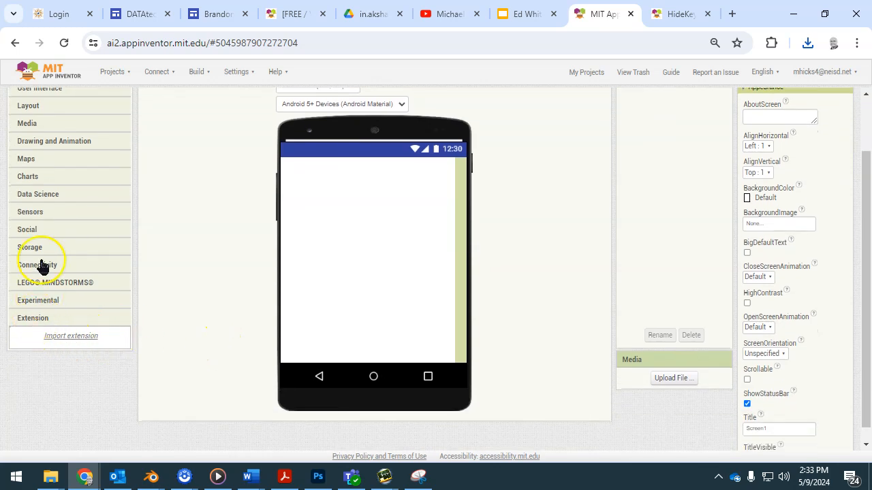
pyautogui.scroll(1, 39, 265)
pyautogui.scroll(-1, 38, 266)
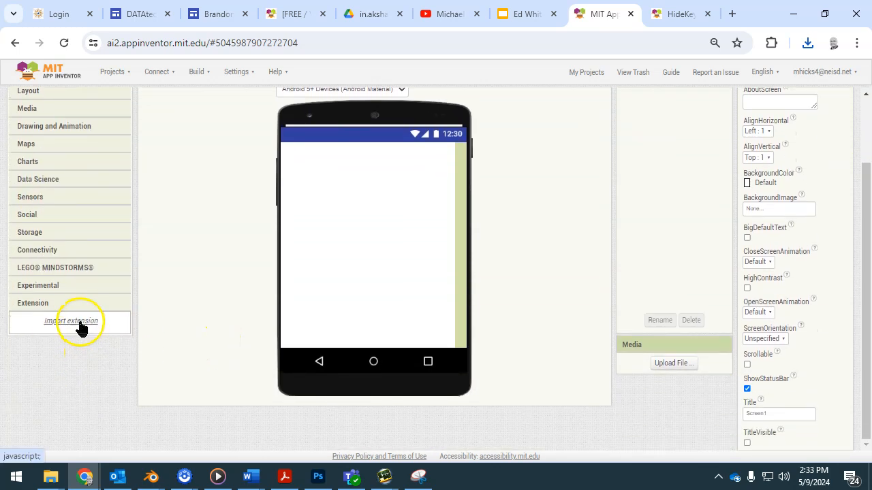
pyautogui.click(76, 322)
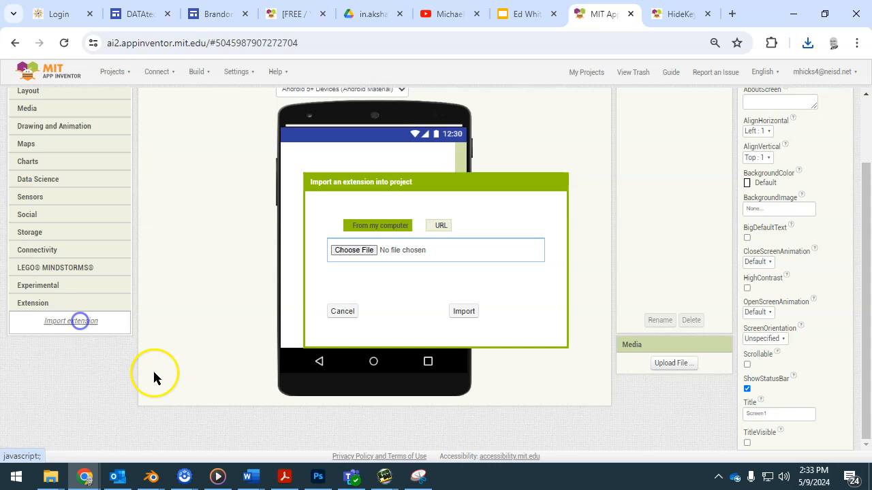
# Step: Import in.akshatt.AnimatedGradient.aix from the 240401 App Inventor Project Folder into the project
pyautogui.click(368, 250)
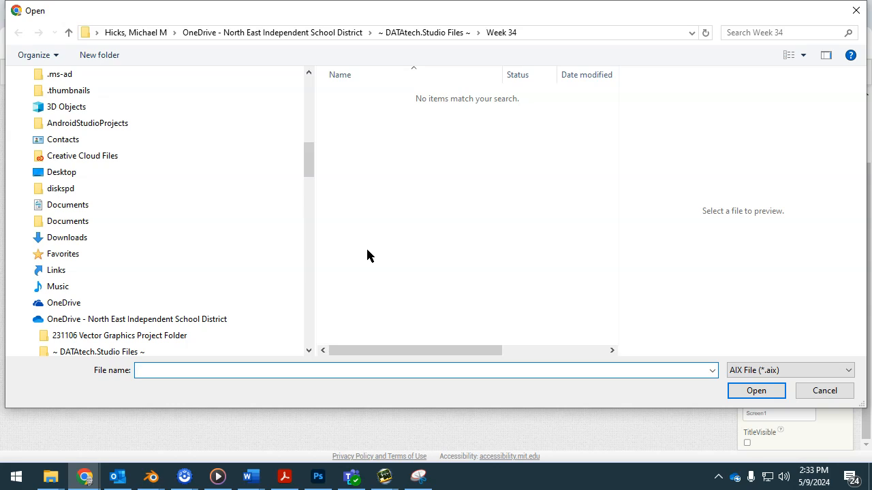
pyautogui.scroll(-3, 143, 314)
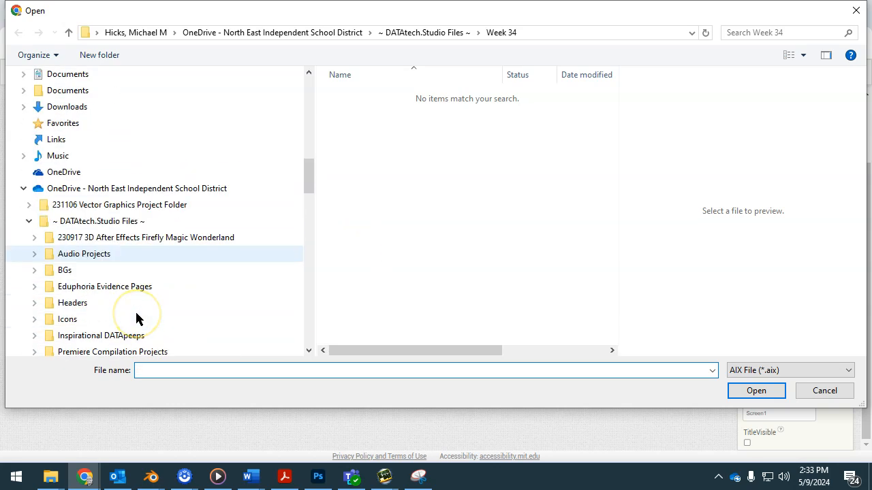
pyautogui.scroll(-2, 137, 318)
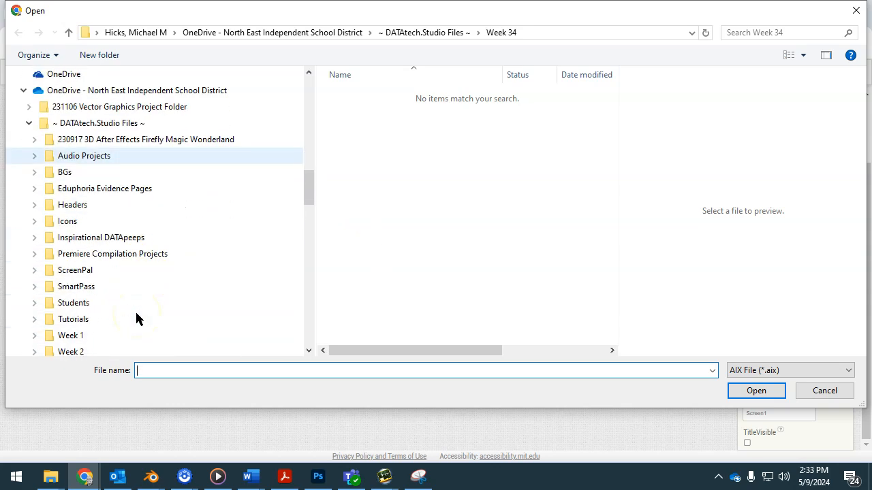
pyautogui.click(30, 124)
pyautogui.click(134, 260)
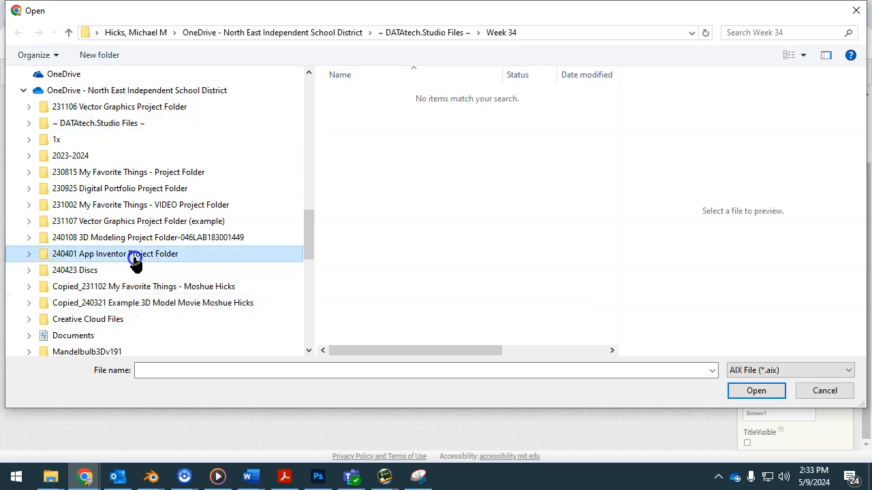
pyautogui.click(377, 152)
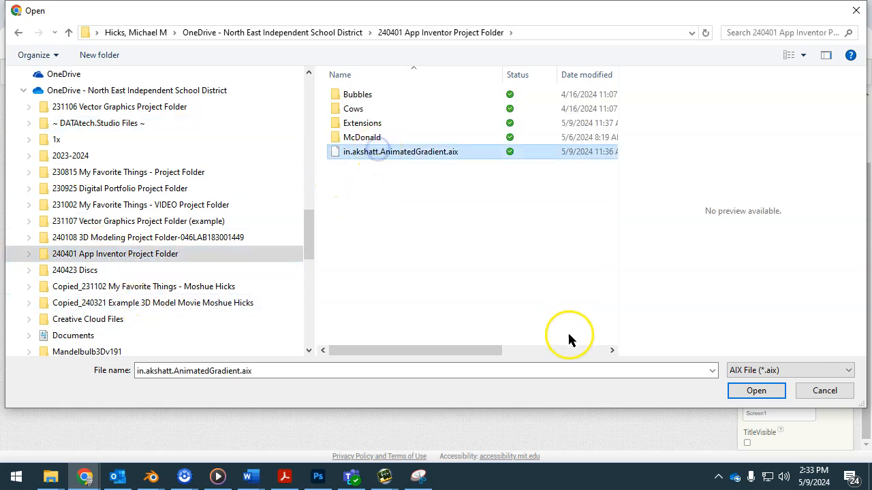
pyautogui.click(757, 393)
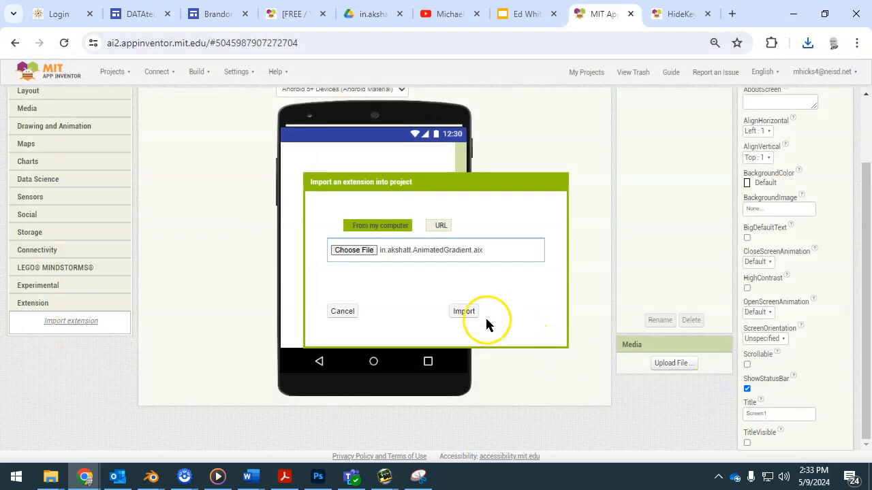
pyautogui.click(468, 312)
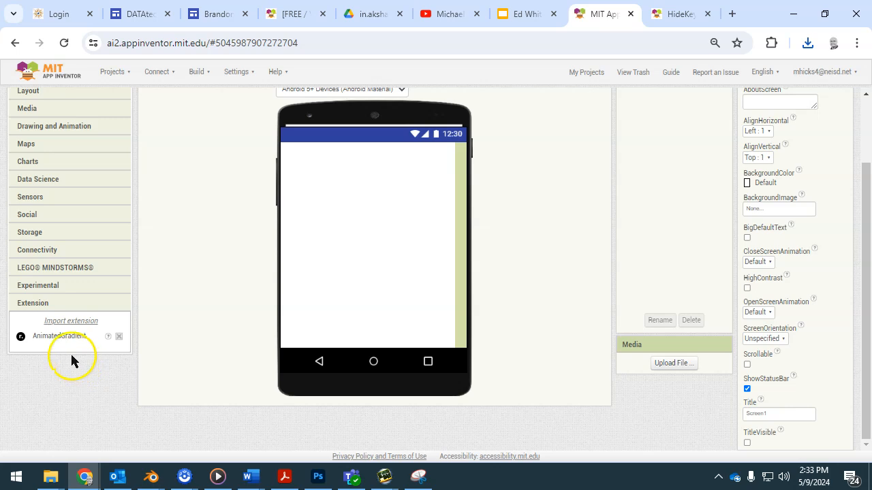
# Step: Add the imported AnimatedGradient extension to Screen1 as a non-visible component
pyautogui.click(61, 337)
pyautogui.moveTo(61, 338); pyautogui.dragTo(383, 302)
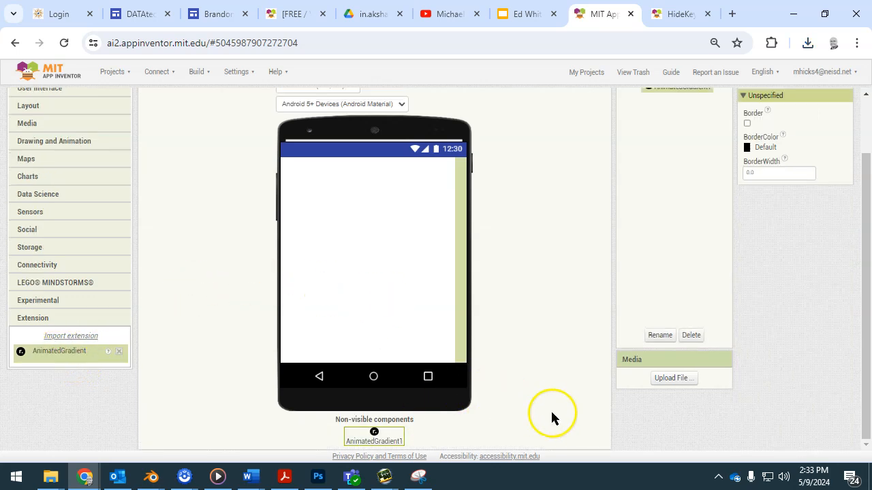
pyautogui.click(529, 365)
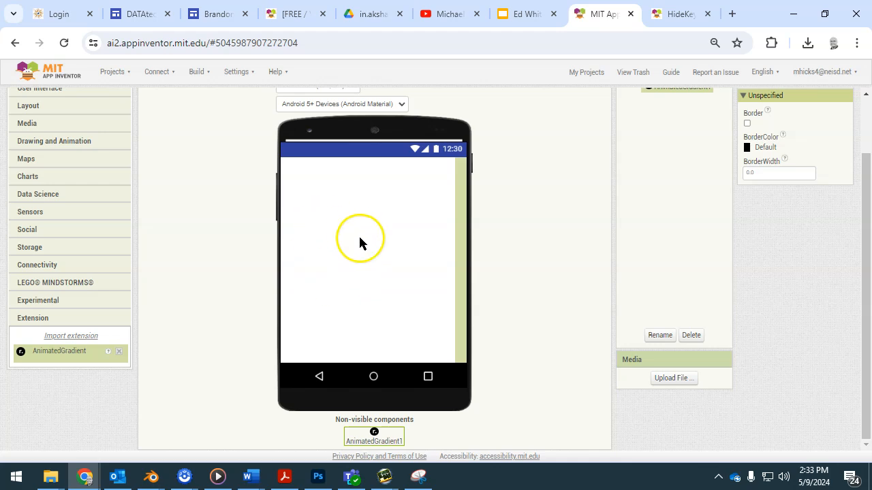
# Step: Add a VerticalArrangement layout component to Screen1
pyautogui.scroll(2, 105, 247)
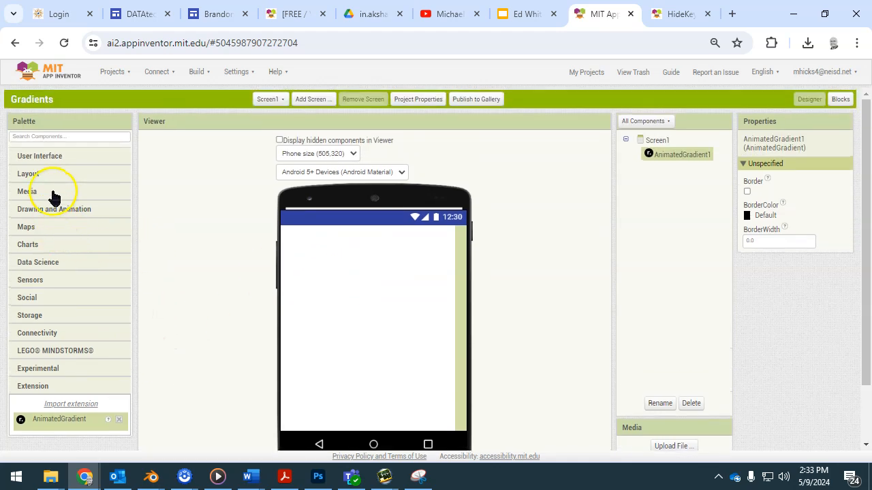
pyautogui.moveTo(39, 174); pyautogui.dragTo(357, 300)
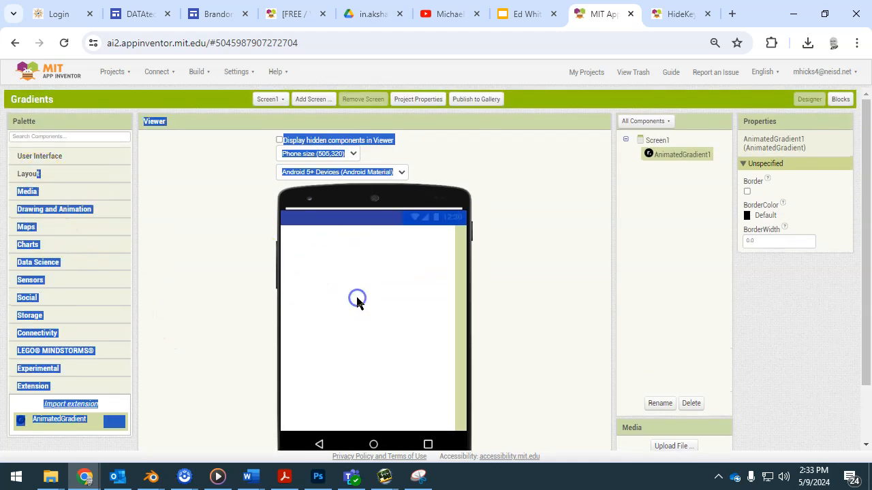
pyautogui.click(47, 172)
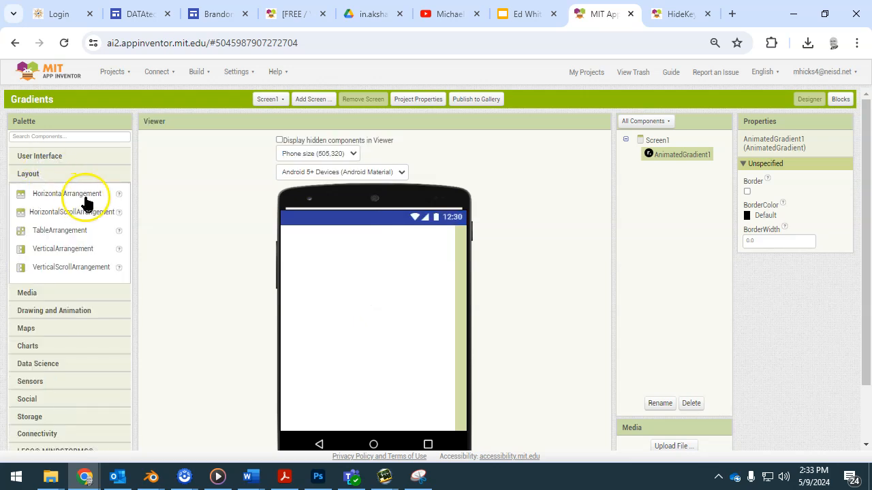
pyautogui.click(63, 250)
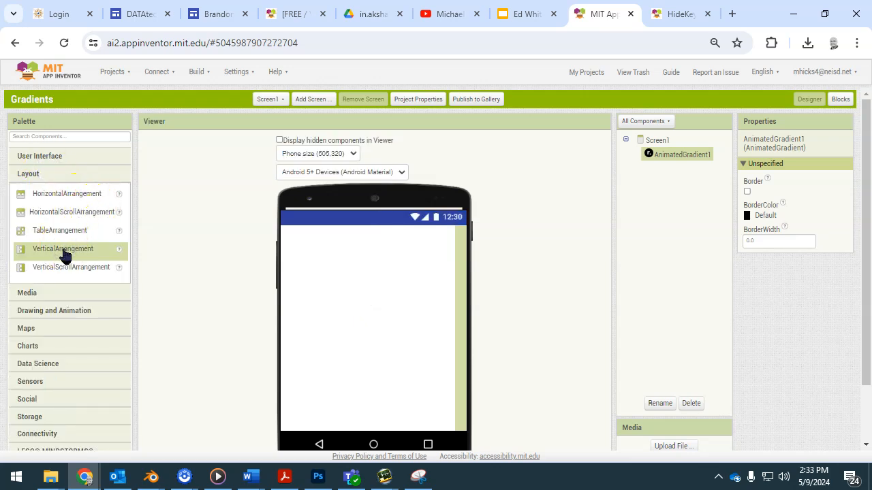
pyautogui.moveTo(65, 255); pyautogui.dragTo(356, 311)
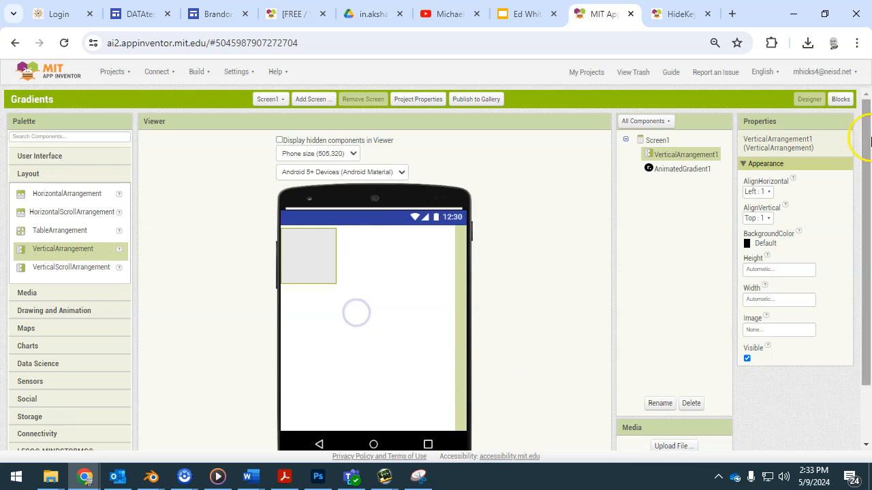
# Step: Set both the height and width of the vertical arrangement to Fill parent
pyautogui.click(767, 270)
pyautogui.click(756, 284)
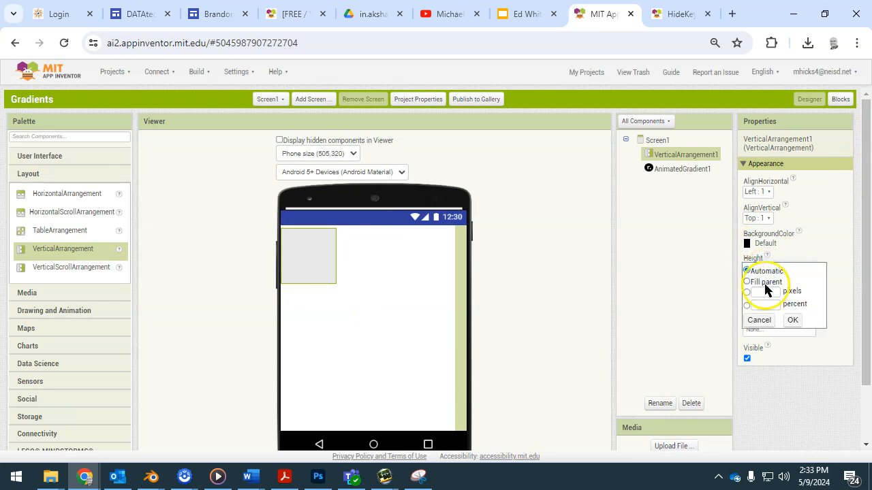
pyautogui.click(792, 320)
pyautogui.click(770, 300)
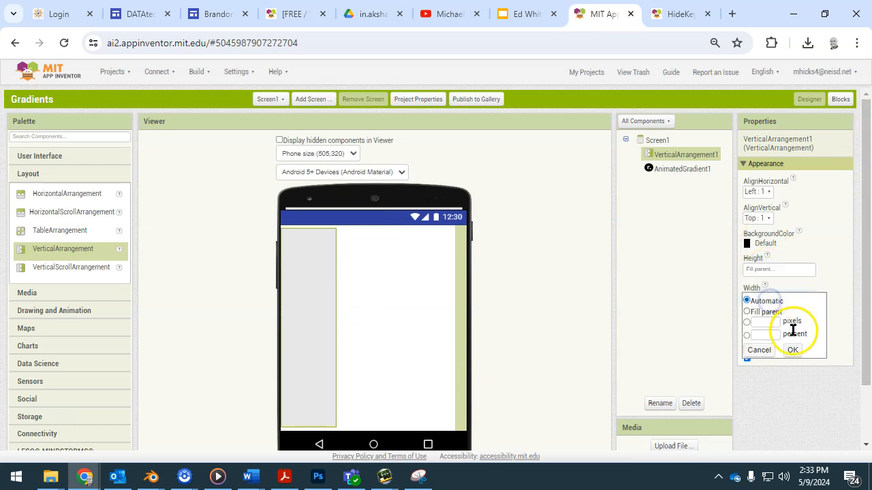
pyautogui.click(766, 312)
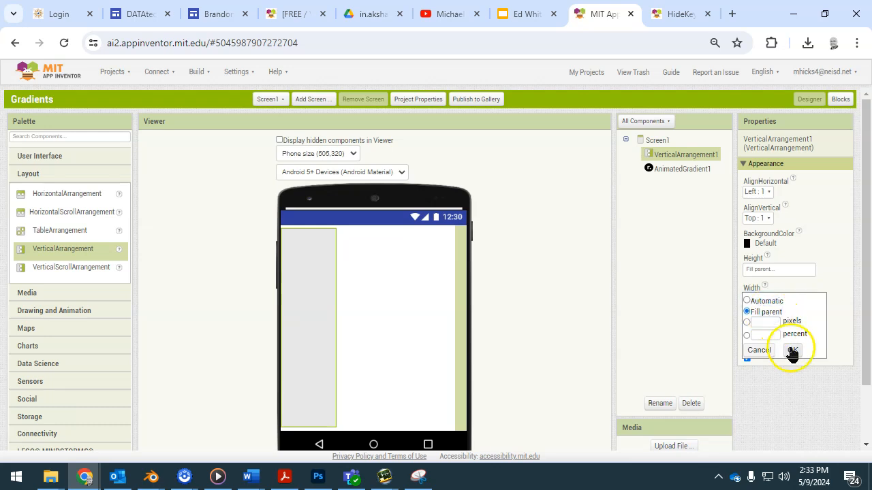
pyautogui.click(792, 350)
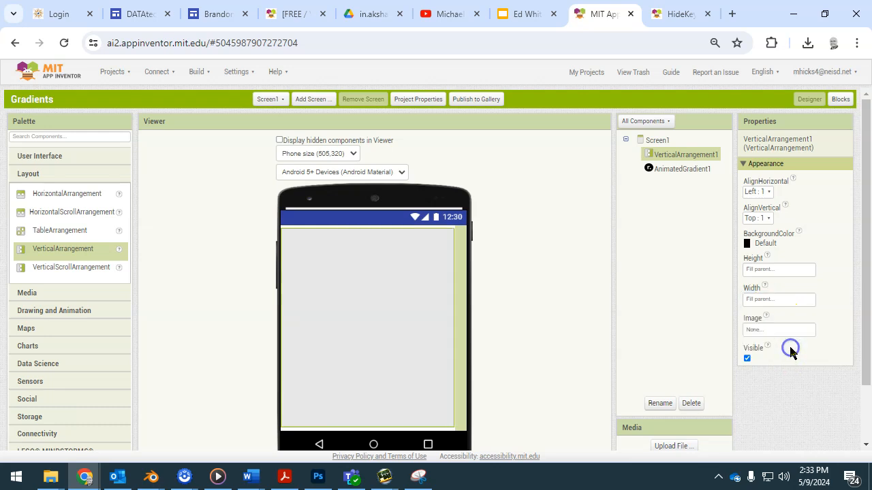
# Step: Set the vertical arrangement's horizontal and vertical alignment to Center
pyautogui.click(766, 192)
pyautogui.click(769, 224)
pyautogui.click(766, 219)
pyautogui.click(765, 248)
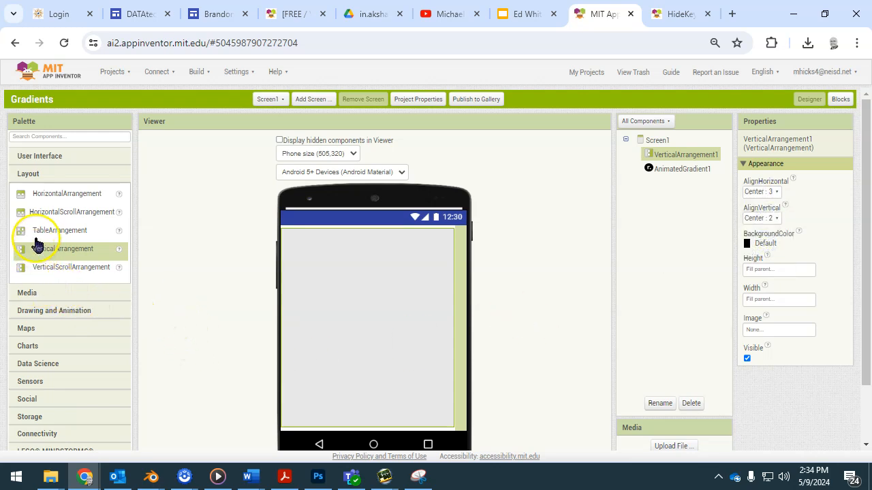
# Step: Add a Button component inside the vertical arrangement and rename it Button_Fast
pyautogui.click(42, 155)
pyautogui.click(43, 177)
pyautogui.moveTo(43, 177); pyautogui.dragTo(345, 274)
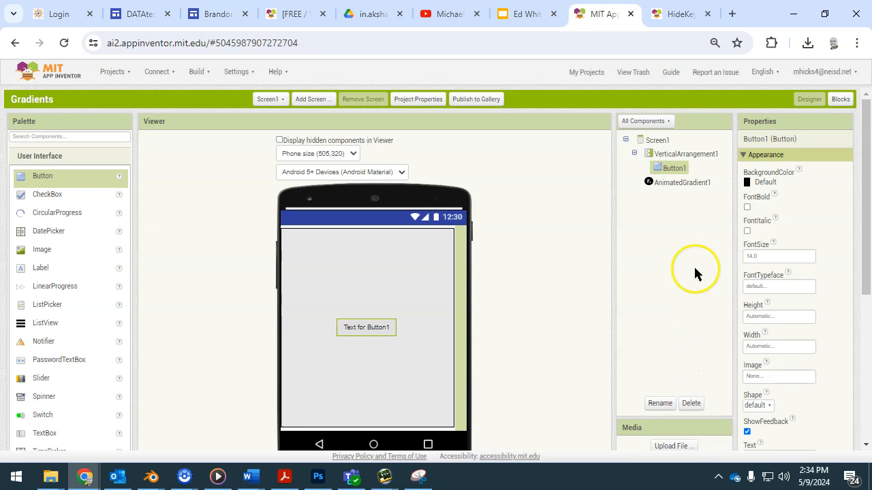
pyautogui.doubleClick(676, 175)
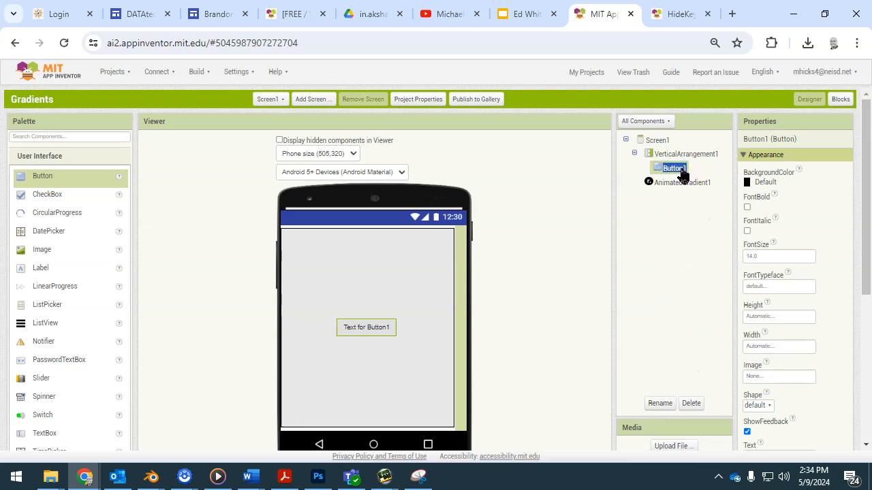
pyautogui.click(660, 403)
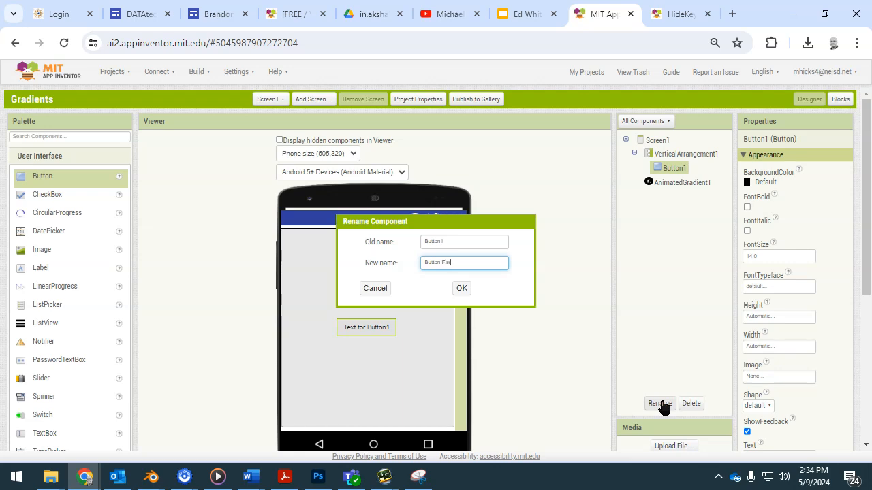
pyautogui.write('t')
pyautogui.press('Return')
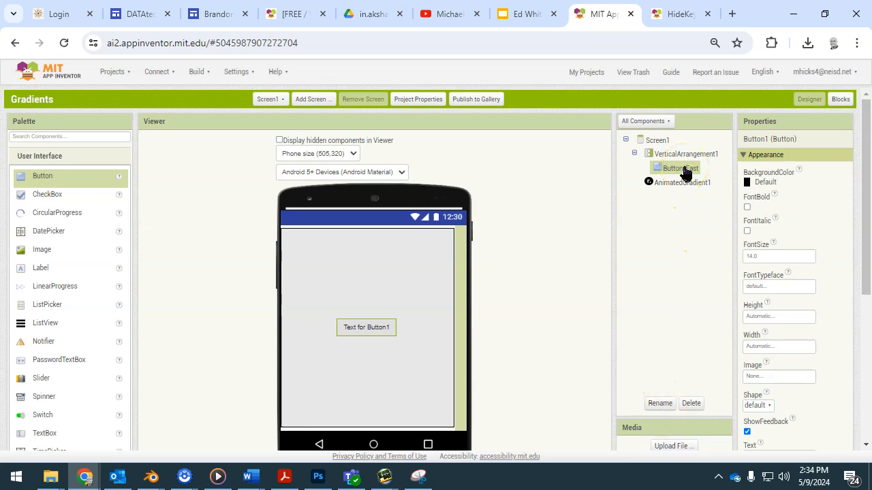
# Step: Try a height of 50 percent for Button_Fast
pyautogui.click(764, 318)
pyautogui.click(759, 341)
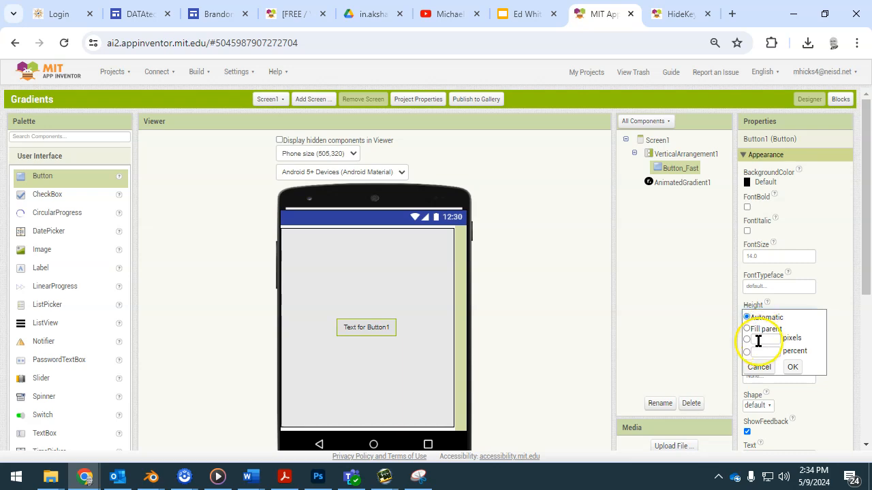
pyautogui.click(766, 350)
pyautogui.click(791, 367)
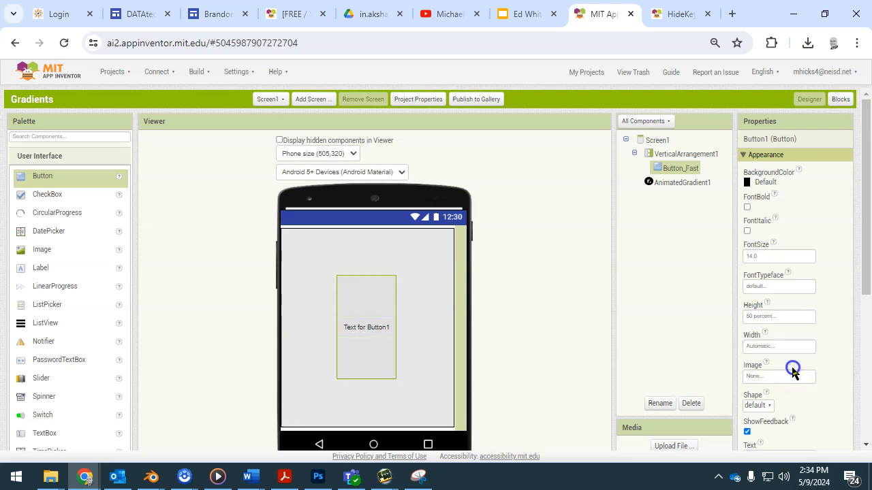
# Step: Set Button_Fast's height to 15 percent and its width to 50 percent
pyautogui.click(767, 315)
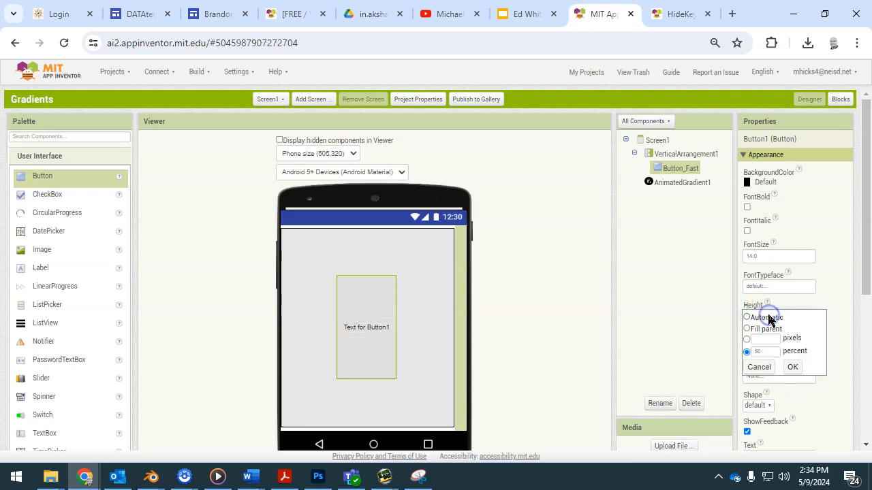
pyautogui.moveTo(755, 355); pyautogui.dragTo(750, 357)
pyautogui.write('15')
pyautogui.click(793, 367)
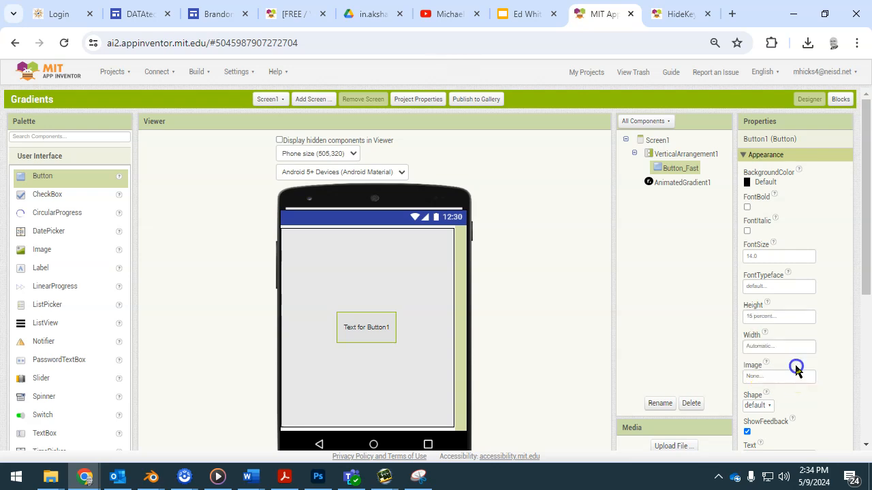
pyautogui.click(770, 347)
pyautogui.click(774, 381)
pyautogui.write('50')
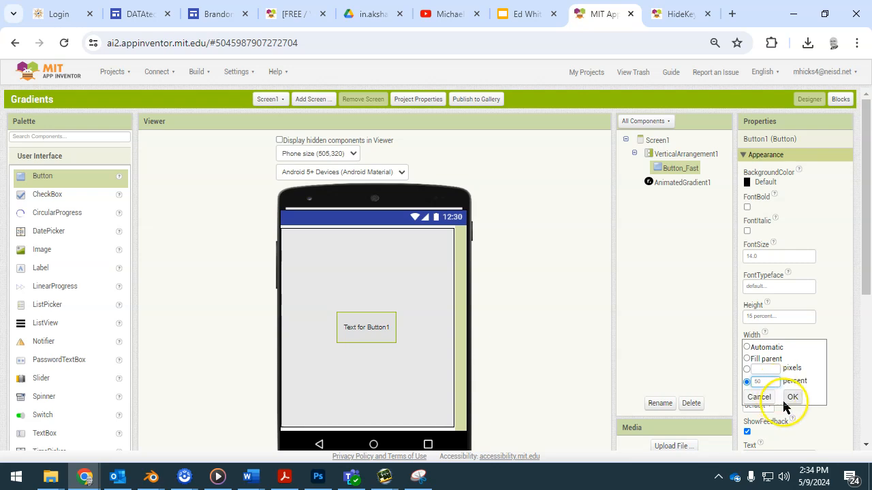
pyautogui.click(792, 397)
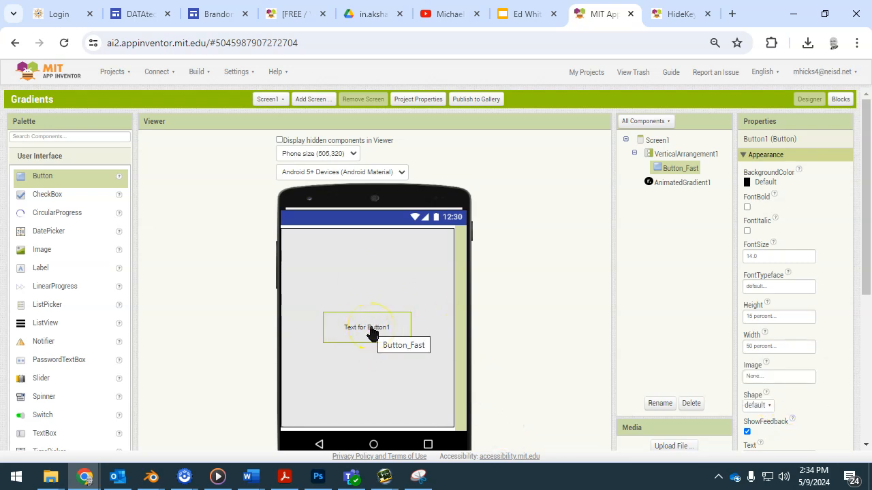
pyautogui.click(304, 275)
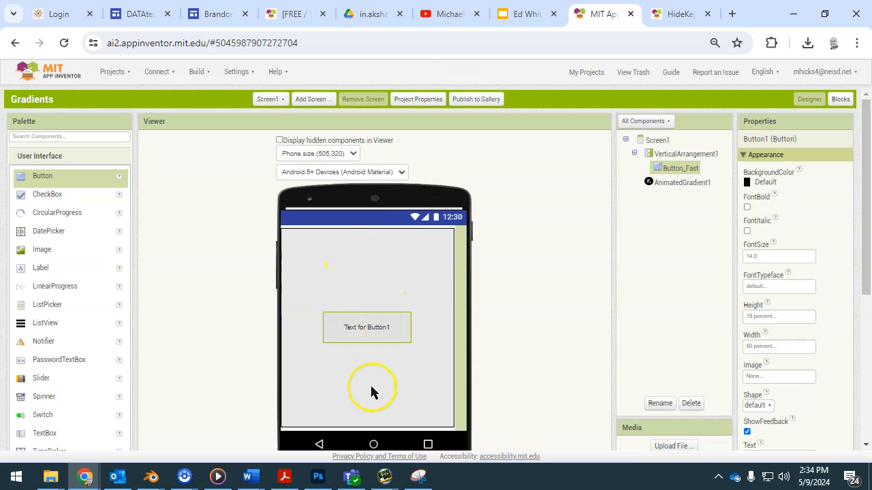
# Step: Copy Button_Fast and paste three duplicates of it into the vertical arrangement
pyautogui.click(688, 171)
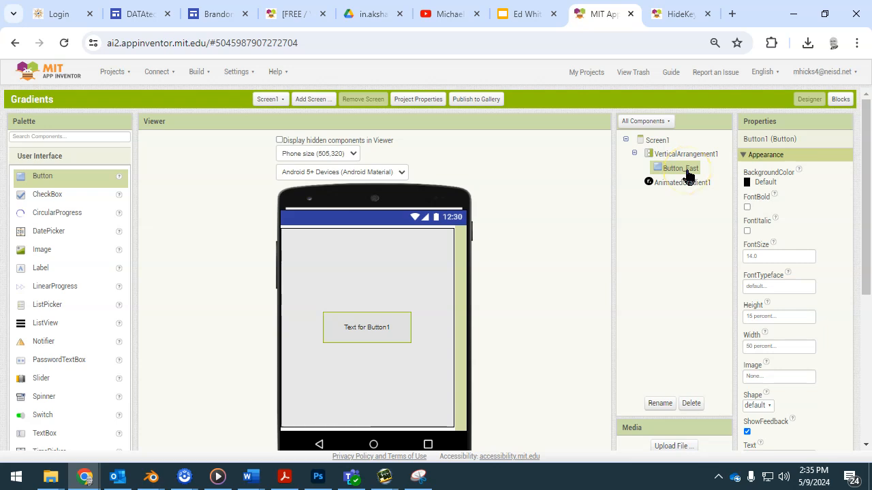
pyautogui.hotkey('ctrl', 'c')
pyautogui.hotkey('ctrl', 'v')
pyautogui.hotkey('ctrl', 'v')
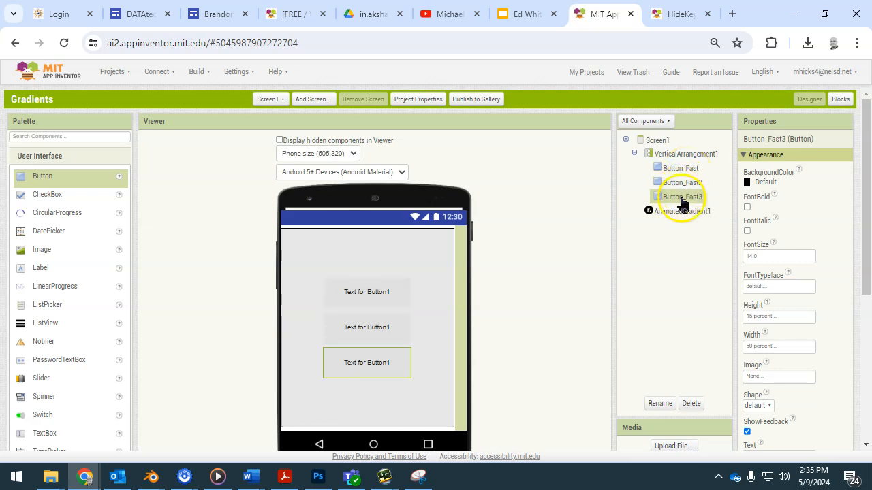
pyautogui.hotkey('ctrl', 'v')
# Step: Rename the second button, Button_Fast2, to Button_Faster
pyautogui.click(699, 183)
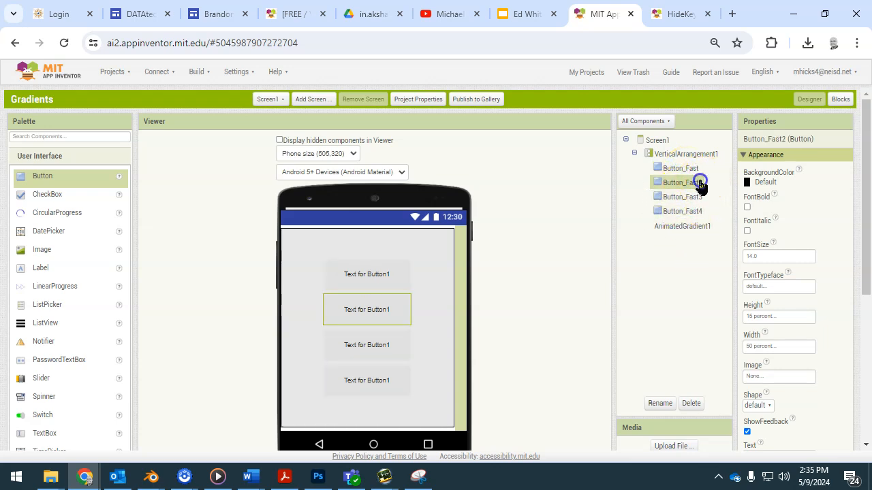
pyautogui.click(660, 404)
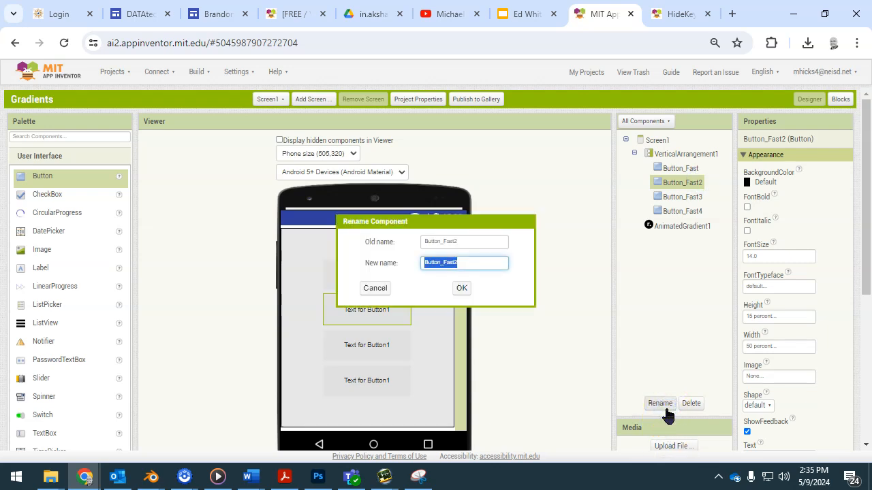
pyautogui.press('Right')
pyautogui.write('er')
pyautogui.press('Return')
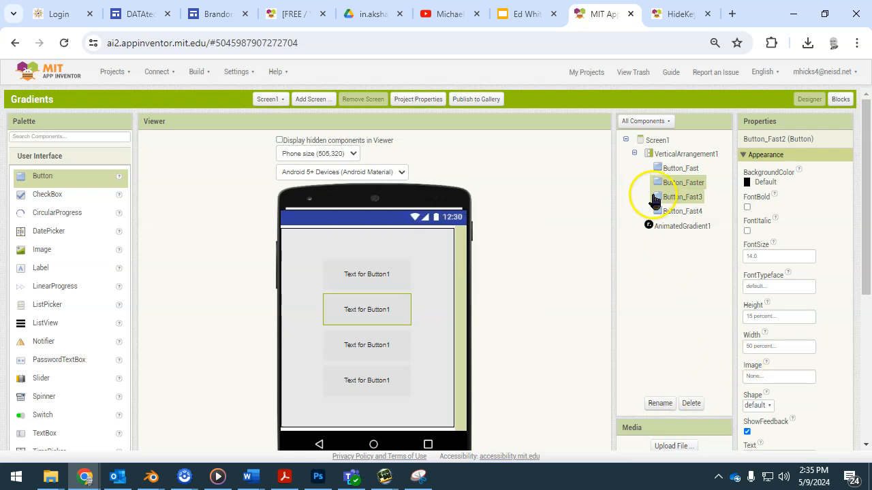
# Step: Rename the third button, Button_Fast3, to Button_Fastest
pyautogui.click(678, 196)
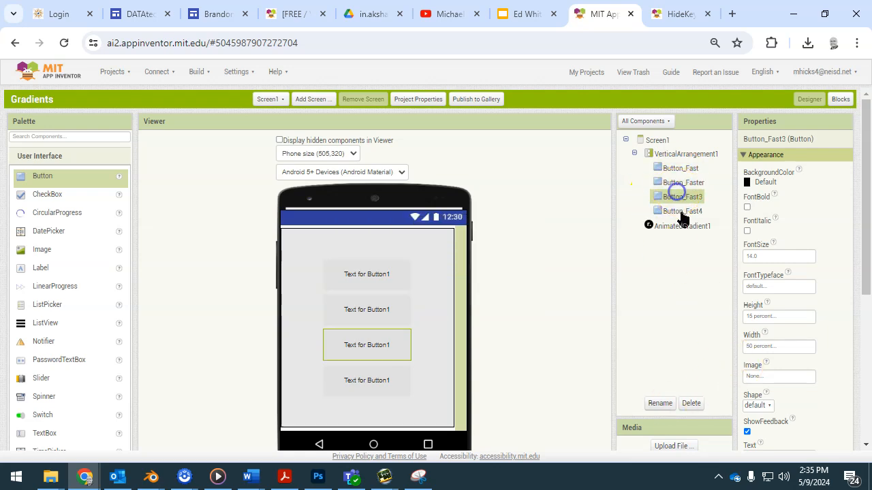
pyautogui.click(661, 402)
pyautogui.press('Right')
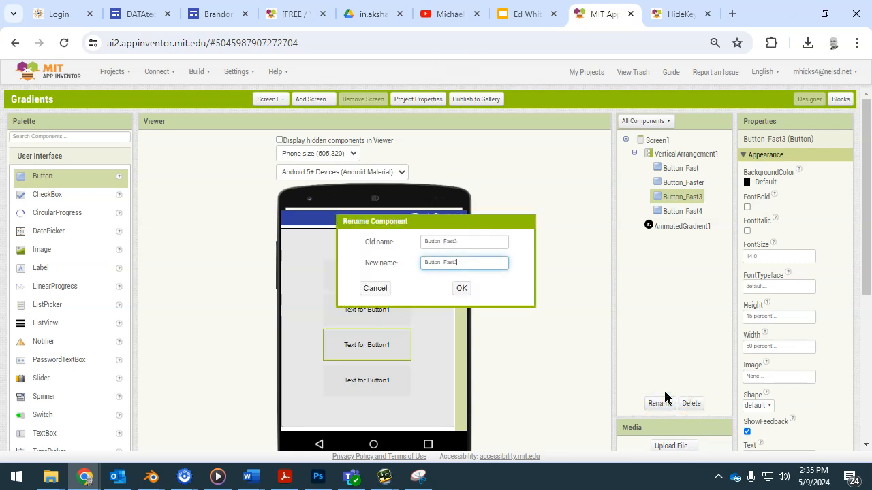
pyautogui.write('est')
pyautogui.press('Return')
# Step: Rename the fourth button, Button_Fast4, to Button_Normal and move it above Button_Fast
pyautogui.click(680, 210)
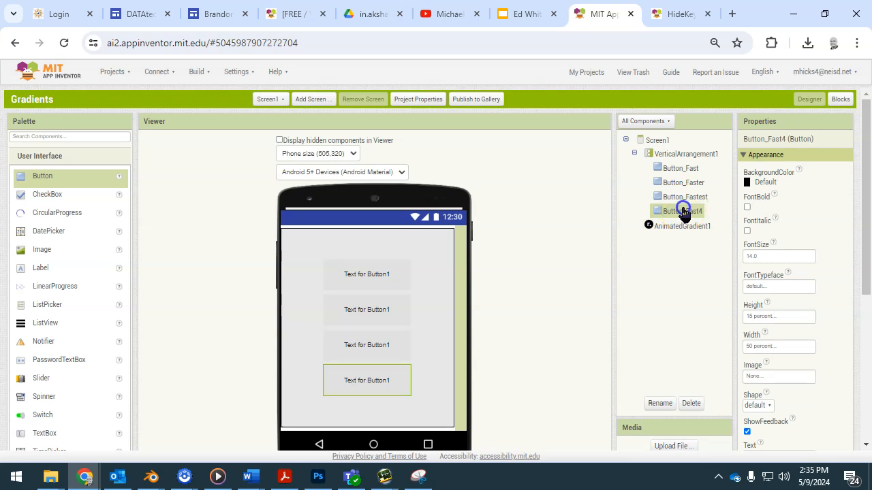
pyautogui.click(660, 403)
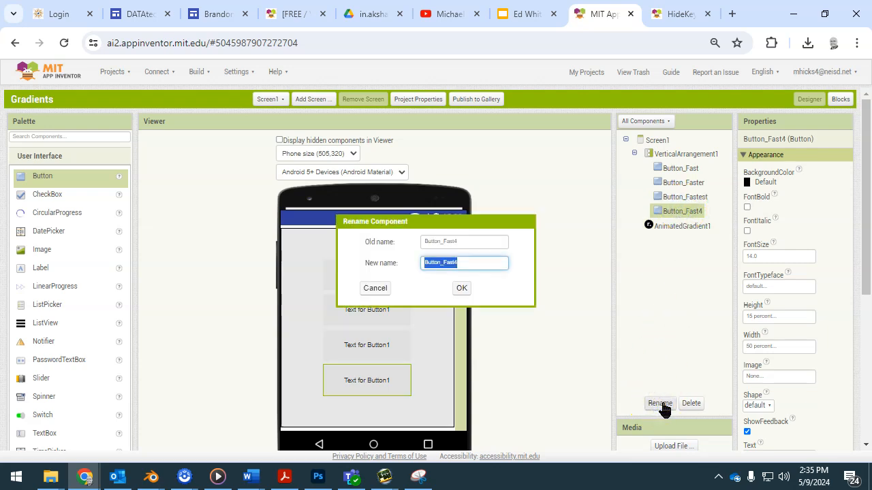
pyautogui.press('End')
pyautogui.press('BackSpace')
pyautogui.press('BackSpace')
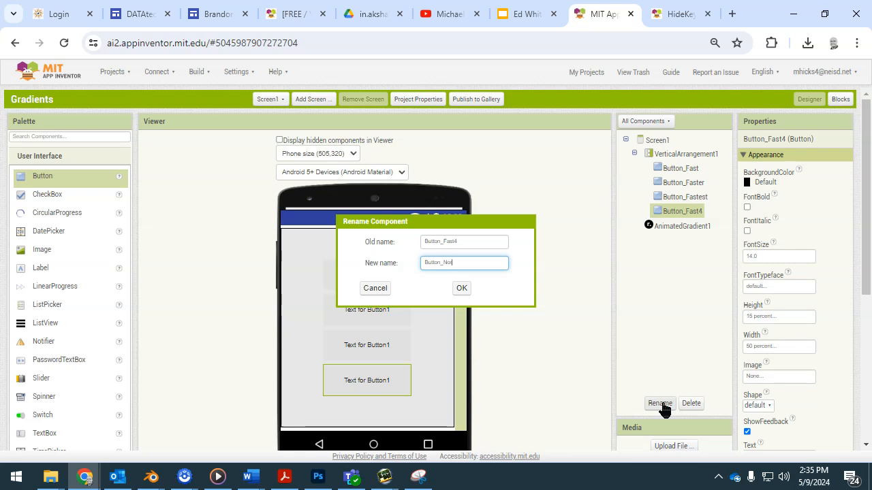
pyautogui.press('Return')
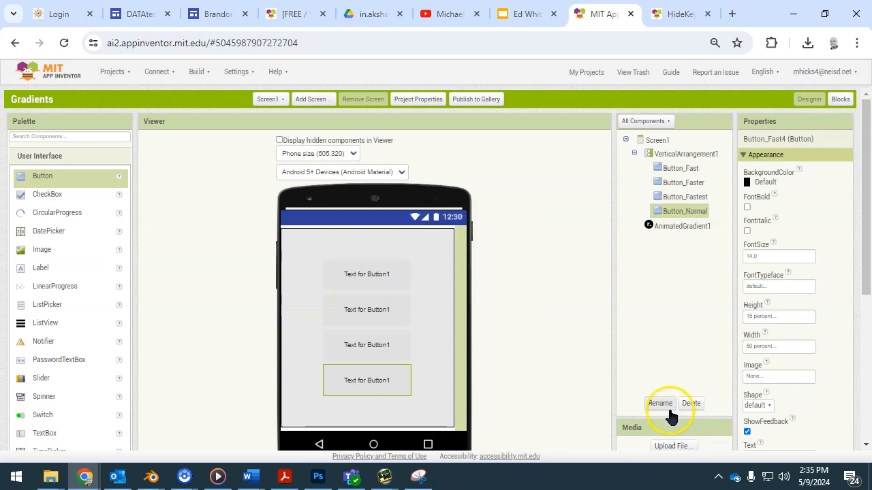
pyautogui.moveTo(352, 390); pyautogui.dragTo(349, 267)
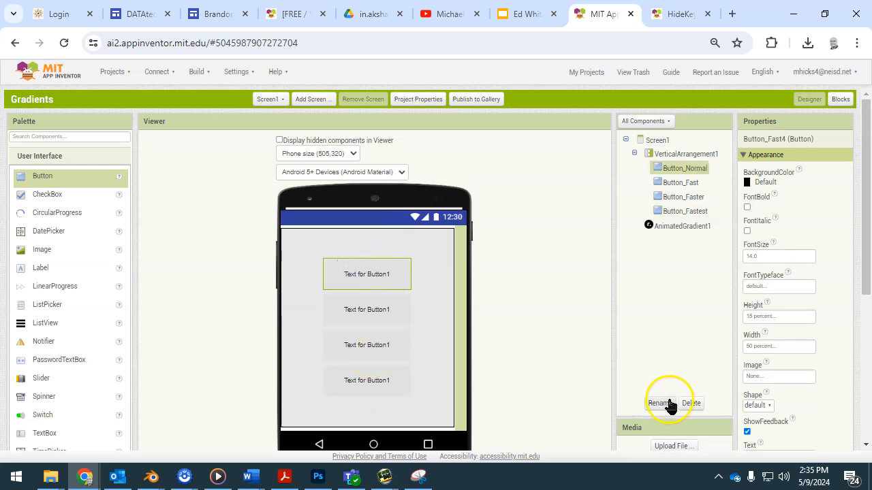
# Step: Set the font size of Button_Normal and Button_Fast to 28
pyautogui.moveTo(868, 250); pyautogui.dragTo(867, 245)
pyautogui.moveTo(774, 255); pyautogui.dragTo(732, 257)
pyautogui.write('28')
pyautogui.press('Return')
pyautogui.click(360, 312)
pyautogui.moveTo(777, 256); pyautogui.dragTo(725, 257)
pyautogui.write('28')
pyautogui.press('Return')
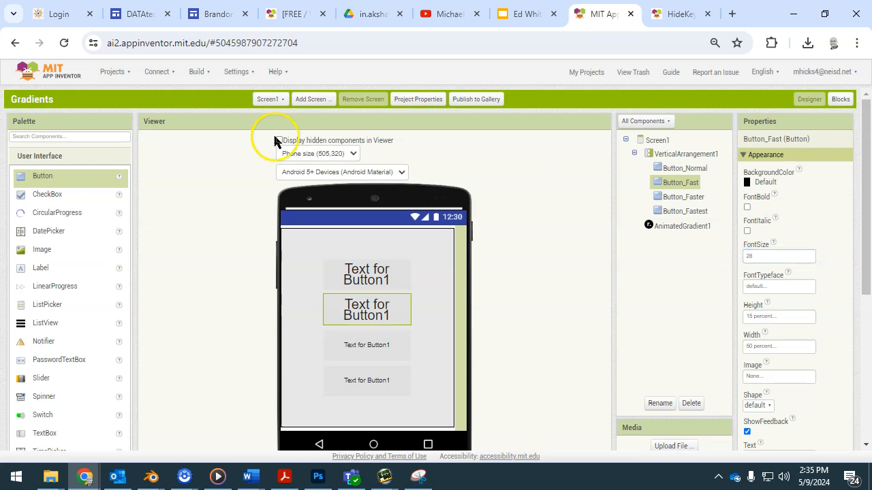
# Step: Switch the designer's phone preview to Tablet size (675,480)
pyautogui.click(305, 153)
pyautogui.click(295, 172)
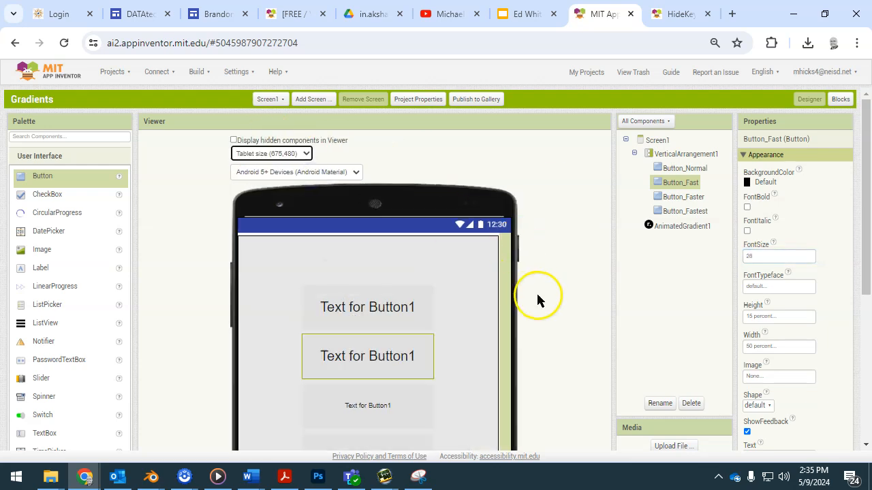
pyautogui.scroll(-3, 537, 295)
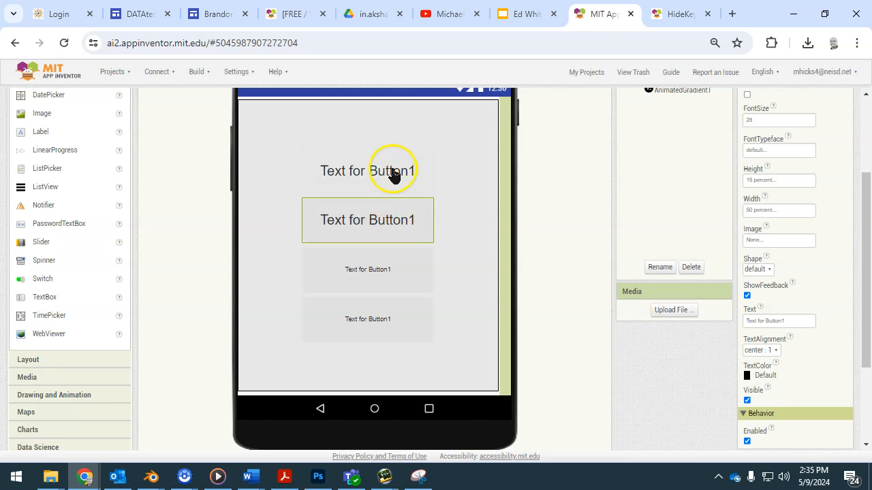
# Step: Set the font size of Button_Faster and Button_Fastest to 28
pyautogui.click(386, 280)
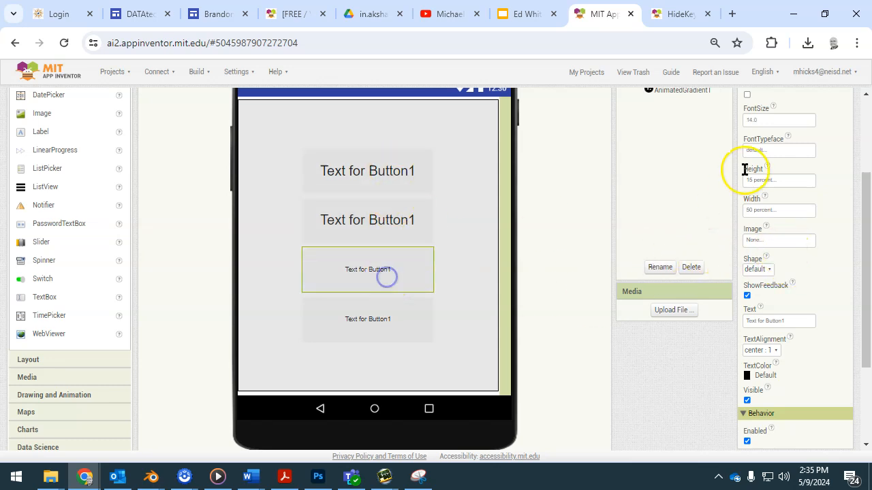
pyautogui.scroll(3, 755, 169)
pyautogui.moveTo(772, 256); pyautogui.dragTo(721, 264)
pyautogui.write('28')
pyautogui.press('Return')
pyautogui.scroll(-3, 510, 389)
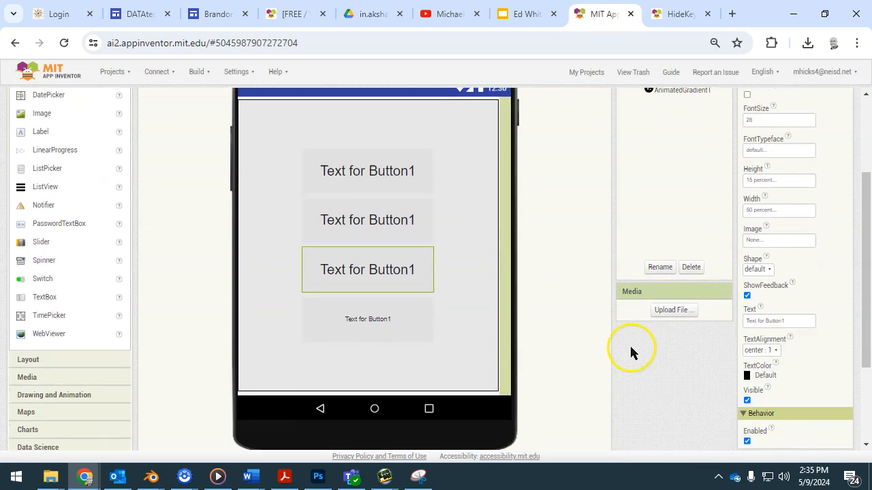
pyautogui.click(388, 335)
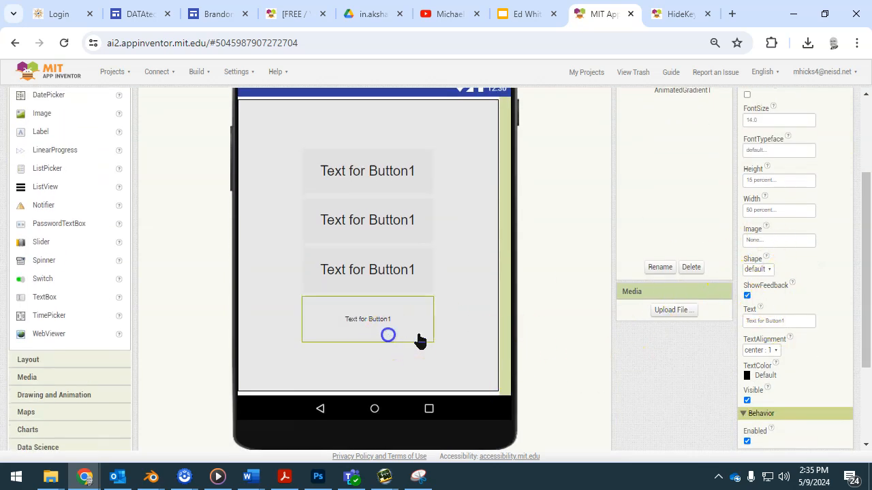
pyautogui.scroll(2, 773, 263)
pyautogui.moveTo(777, 256); pyautogui.dragTo(704, 257)
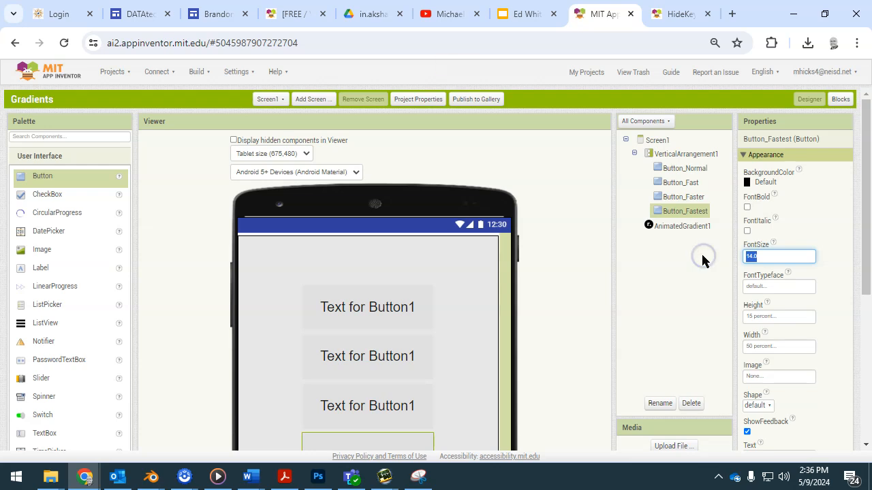
pyautogui.click(361, 306)
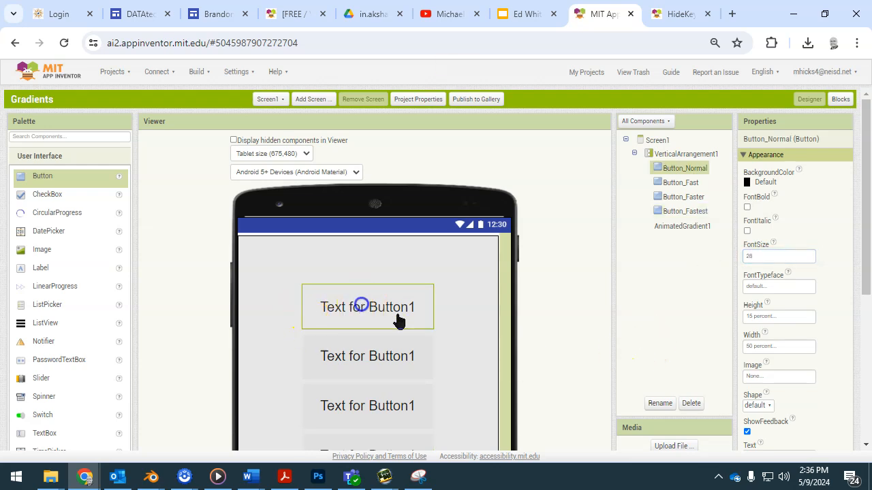
pyautogui.scroll(-3, 749, 345)
pyautogui.moveTo(788, 252); pyautogui.dragTo(713, 250)
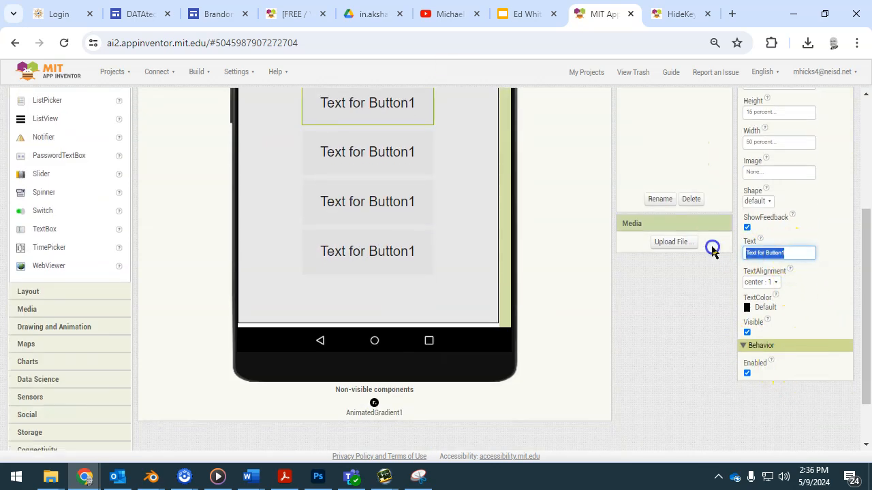
pyautogui.click(658, 334)
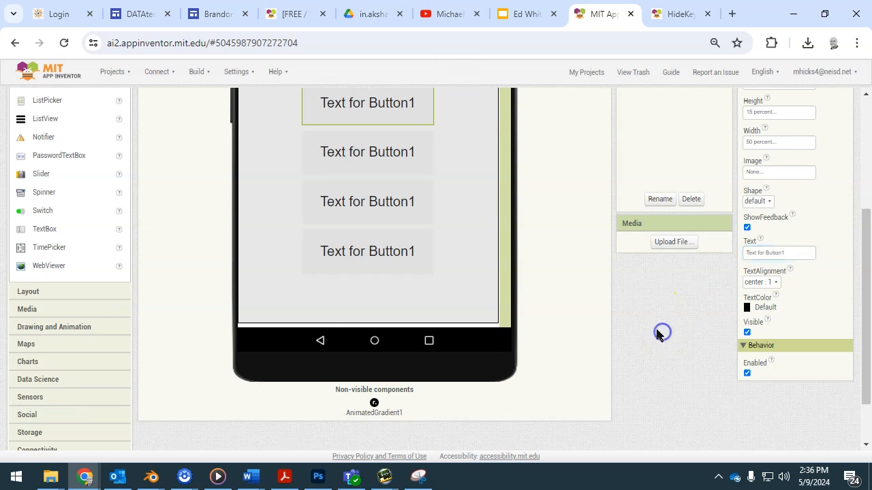
# Step: Add a Label component between Button_Normal and Button_Fast in the vertical arrangement
pyautogui.scroll(1, 497, 315)
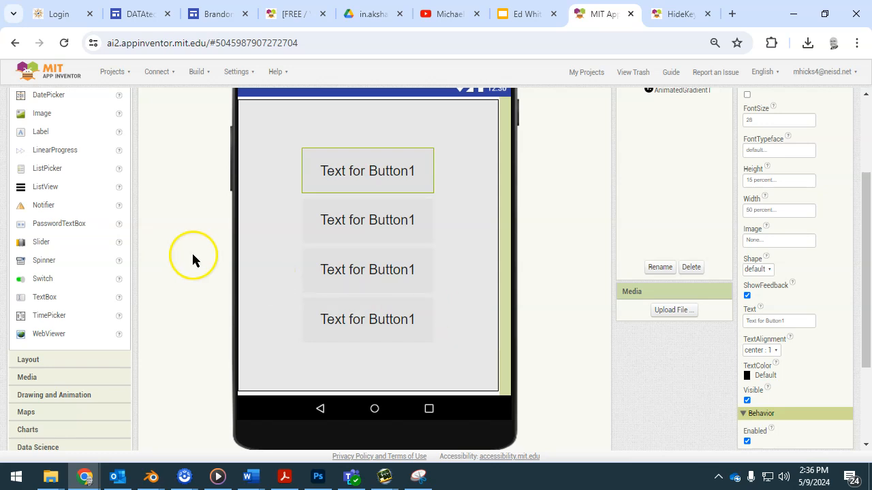
pyautogui.scroll(1, 136, 252)
pyautogui.moveTo(39, 199); pyautogui.dragTo(307, 273)
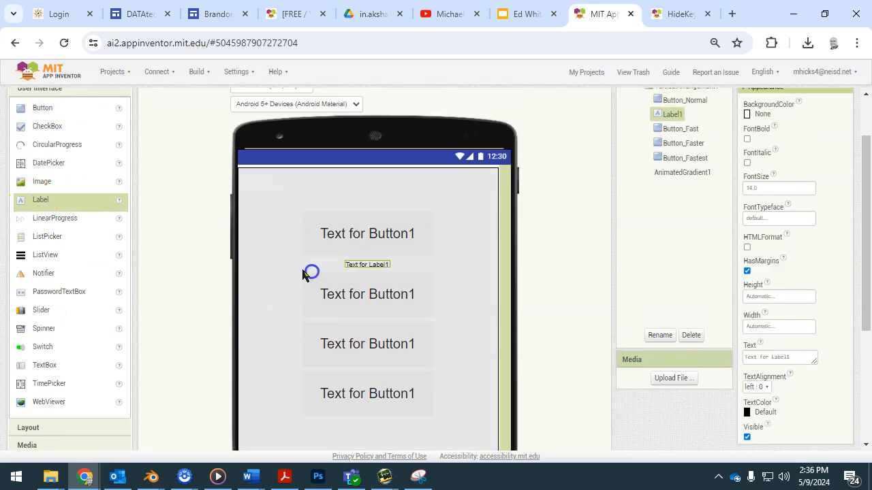
# Step: Add labels between Button_Fast and Button_Faster and between Button_Faster and Button_Fastest, and clear the text of Label1
pyautogui.moveTo(51, 201); pyautogui.dragTo(336, 378)
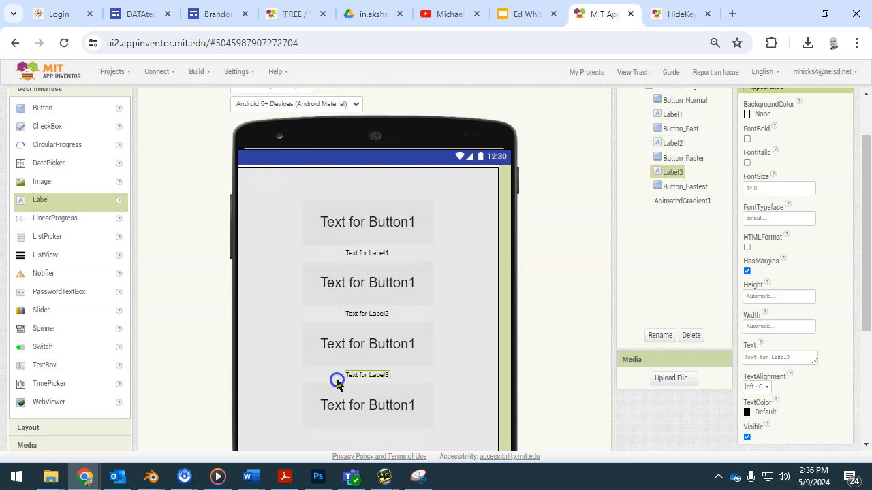
pyautogui.click(361, 253)
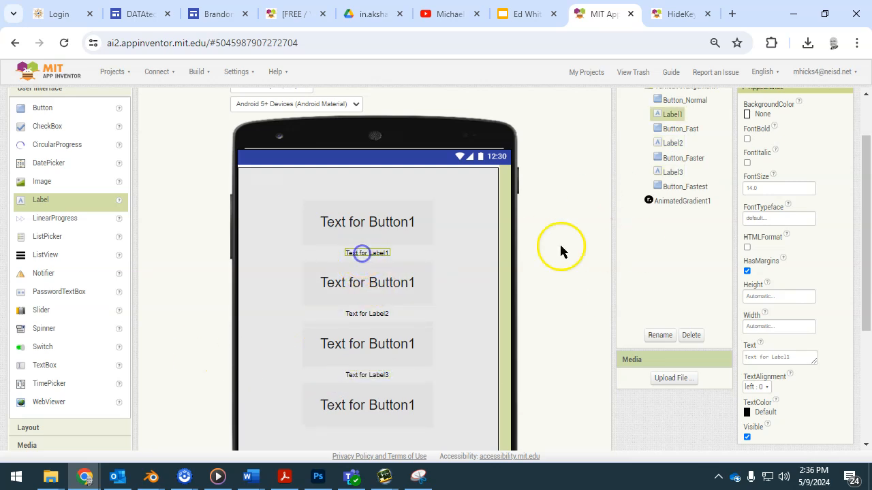
pyautogui.click(795, 358)
pyautogui.press('BackSpace')
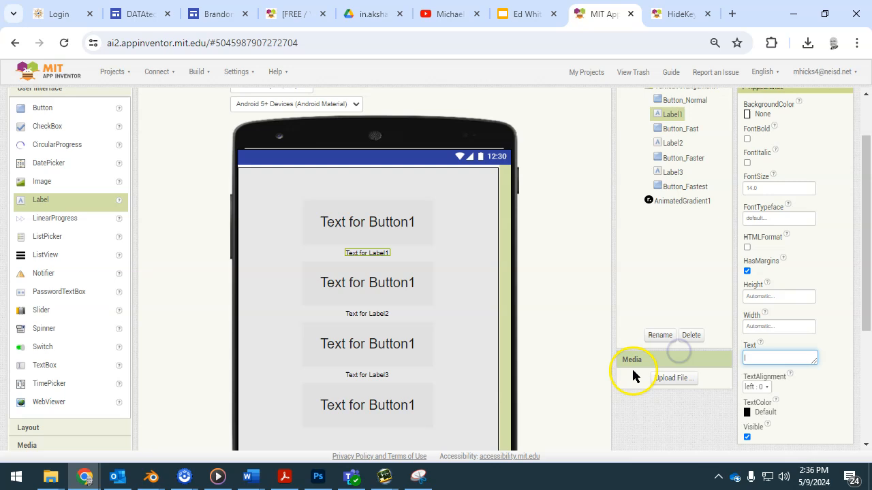
# Step: Clear the text of Label2 and Label3 so they act as blank spacers between the buttons
pyautogui.click(371, 312)
pyautogui.click(794, 360)
pyautogui.press('BackSpace')
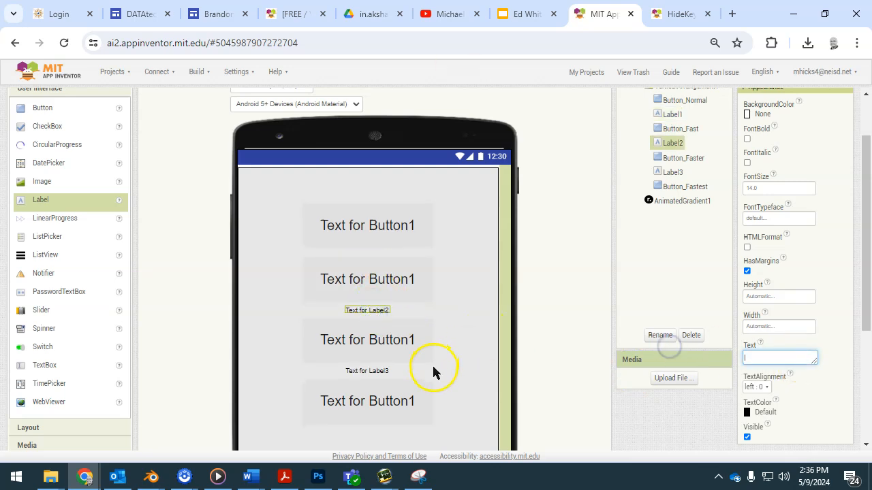
pyautogui.click(378, 368)
pyautogui.click(814, 354)
pyautogui.press('BackSpace')
# Step: Select Button_Fastest, the last button in the vertical arrangement, for editing
pyautogui.scroll(1, 450, 326)
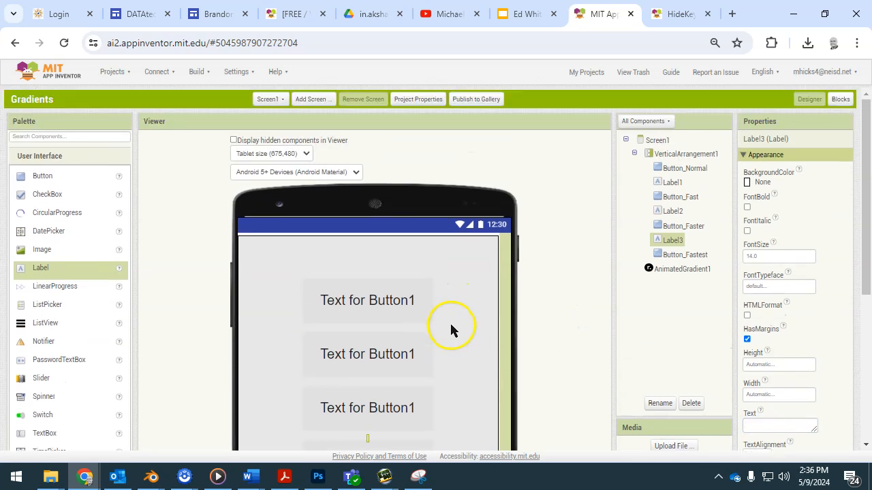
pyautogui.scroll(-2, 450, 326)
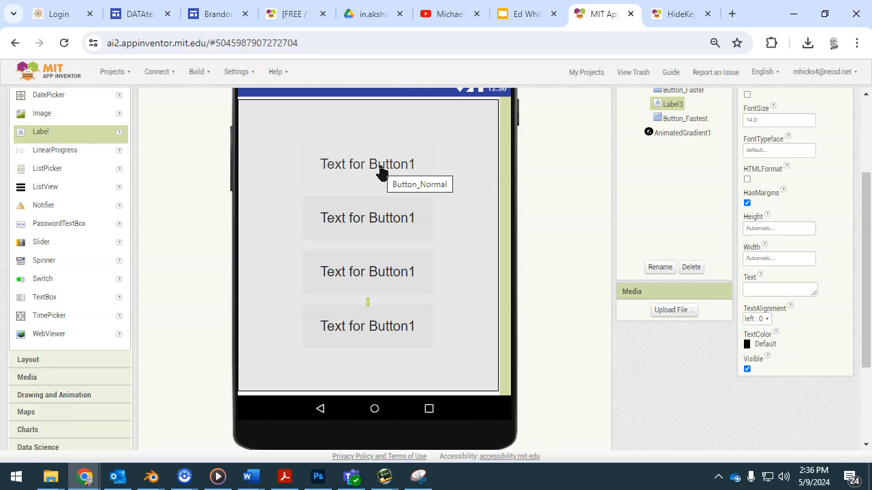
pyautogui.scroll(2, 380, 170)
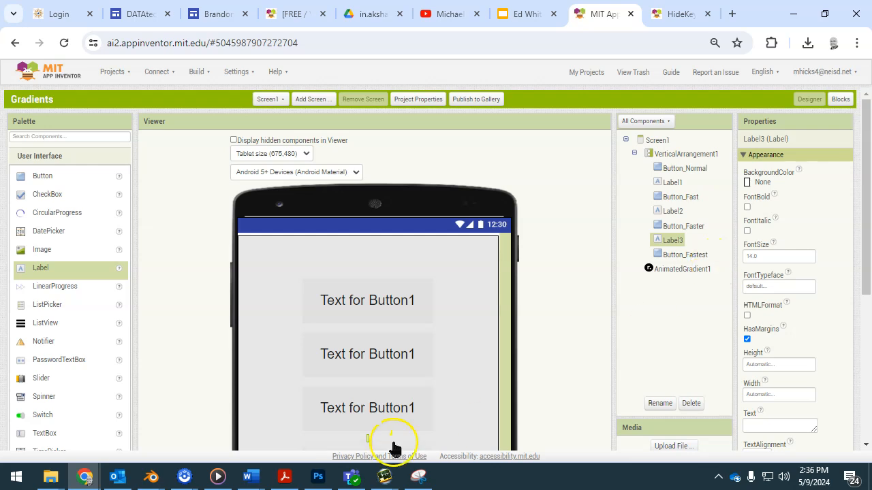
pyautogui.scroll(-1, 414, 391)
pyautogui.click(411, 391)
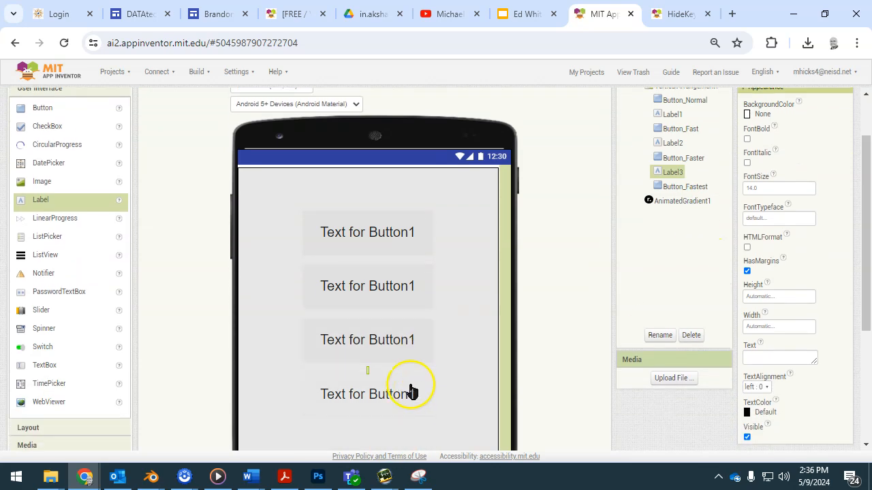